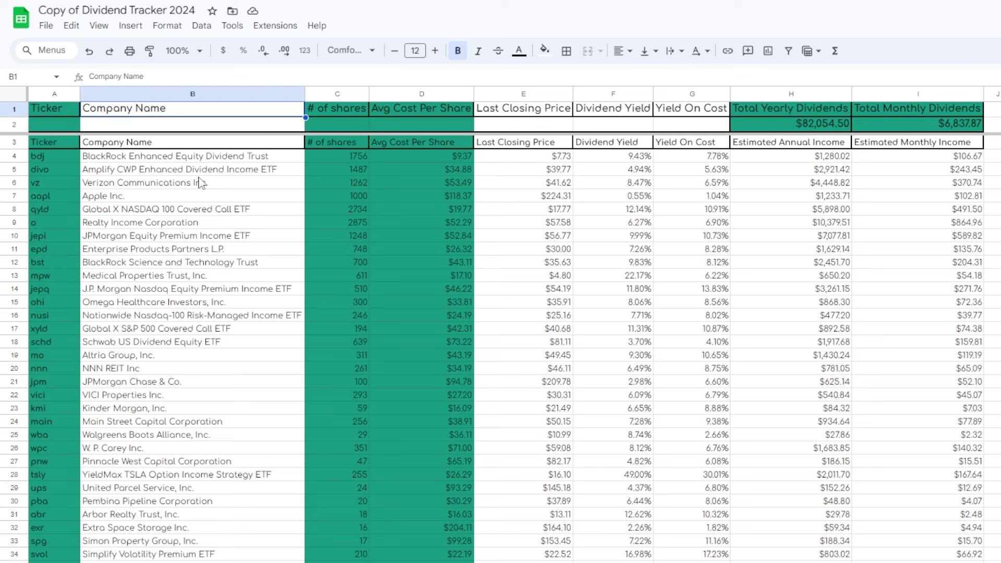
key(Down)
key(Down)
key(Down)
key(Down)
key(Down)
key(Down)
key(Down)
key(Down)
key(Down)
key(Down)
key(Down)
key(Down)
key(Down)
key(Down)
key(Down)
key(Down)
key(Down)
key(Down)
key(Down)
key(Up)
key(Up)
key(Up)
key(Up)
key(Up)
key(Up)
key(Up)
key(Up)
key(Up)
key(Up)
key(Up)
key(Up)
key(Up)
key(Up)
key(Up)
key(Up)
key(Up)
key(Up)
key(Up)
key(Up)
key(Up)
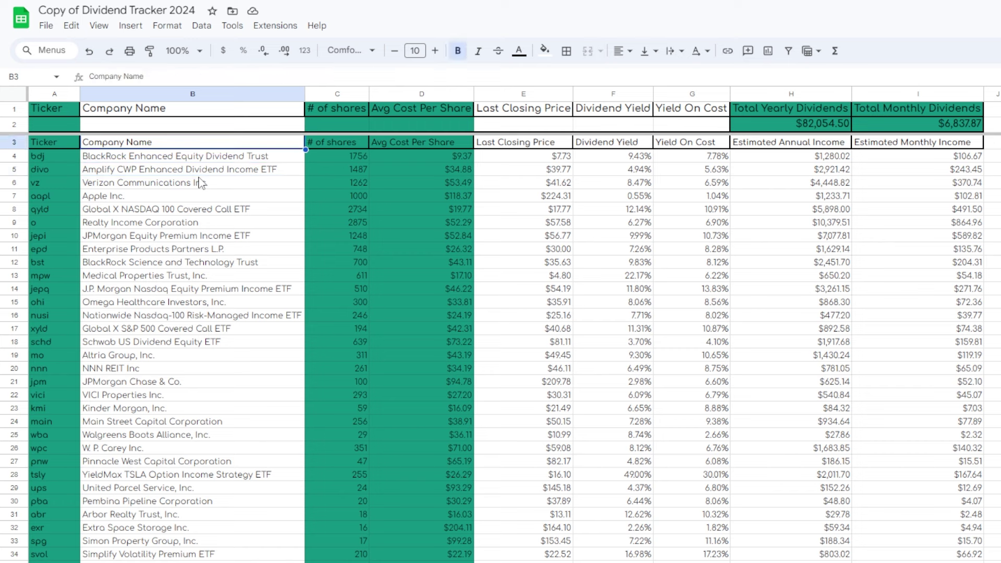
key(Down)
key(Down)
key(Down)
key(Down)
key(Down)
key(Down)
key(Down)
key(Down)
key(Down)
key(Down)
key(Down)
key(Down)
key(Down)
key(Down)
key(Down)
key(Down)
key(Down)
key(Down)
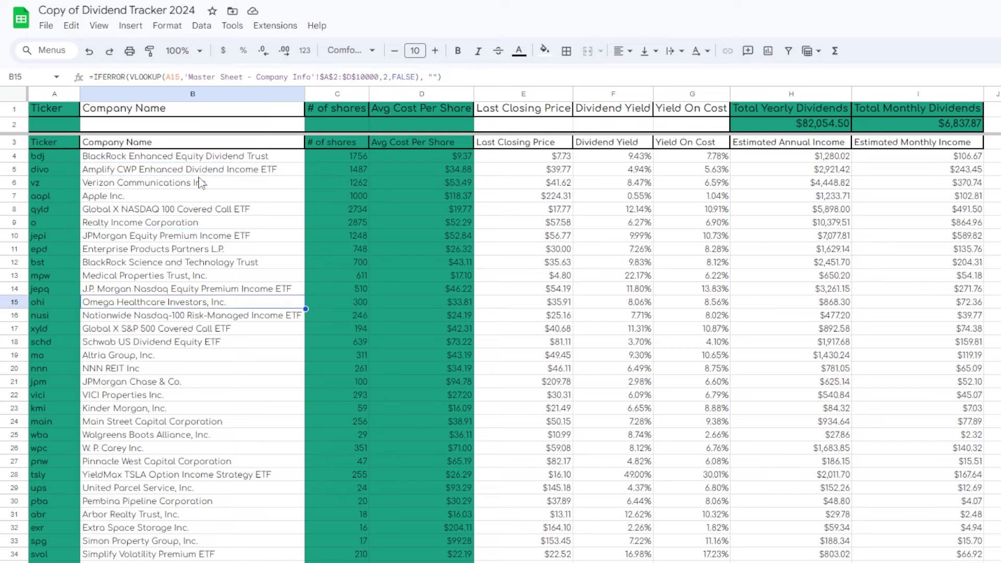
key(Down)
key(Down)
key(Down)
key(Down)
key(Down)
key(Down)
key(Down)
key(Down)
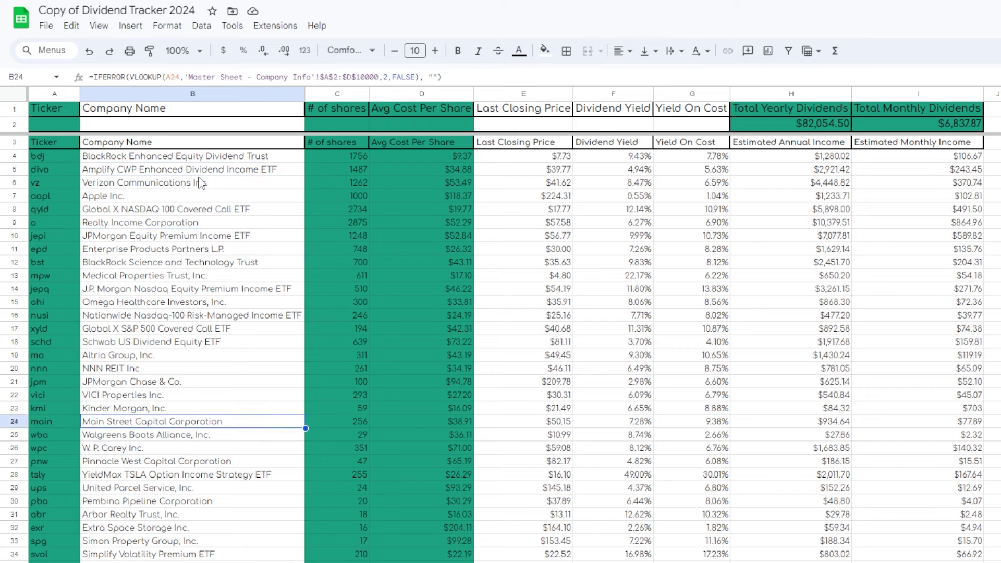
key(Down)
key(Down)
key(Down)
key(Down)
key(Down)
key(Down)
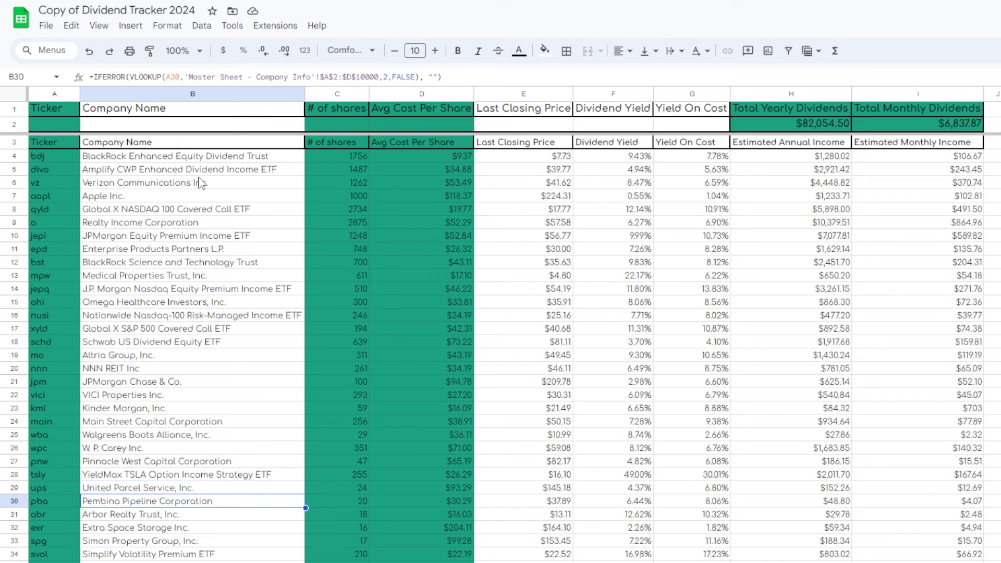
key(Down)
key(Down)
key(Down)
key(Down)
key(Down)
key(Down)
key(Down)
key(Down)
key(Down)
key(Down)
key(Down)
key(Down)
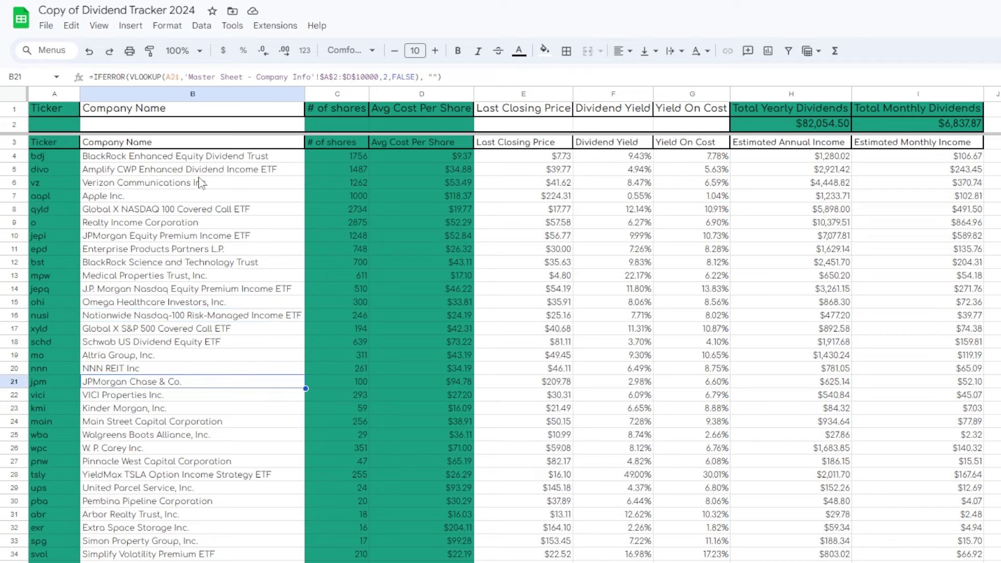
key(Down)
key(Down)
key(Down)
key(Down)
key(Down)
key(Down)
key(Down)
key(Down)
key(Down)
key(Down)
key(Down)
key(Down)
key(Down)
key(Down)
key(Down)
key(Down)
key(Down)
key(Down)
key(Down)
key(Down)
key(Down)
key(Down)
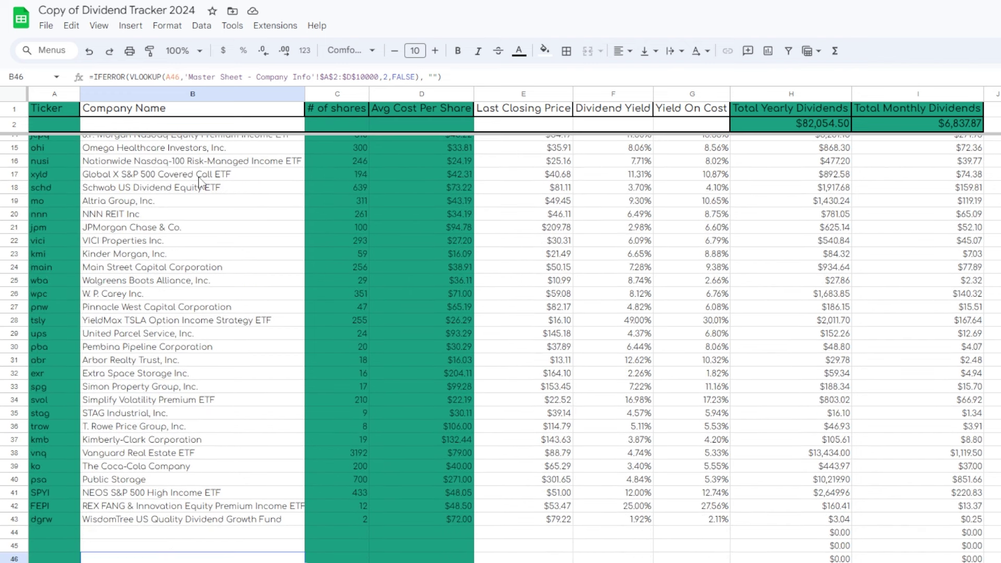
key(Up)
key(Up)
key(Up)
key(Up)
key(Up)
key(Up)
key(Up)
key(Up)
key(Up)
key(Up)
key(Up)
key(Up)
key(Up)
key(Up)
key(Up)
key(Up)
key(Up)
key(Up)
key(Up)
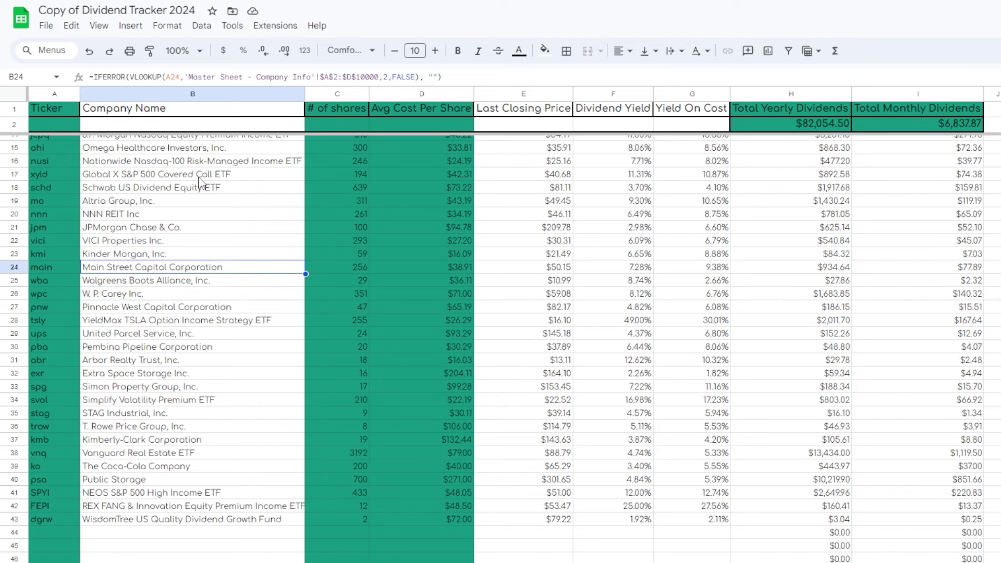
key(Up)
key(Up)
key(Up)
key(Up)
key(Up)
key(Up)
key(Up)
key(Up)
key(Up)
key(Up)
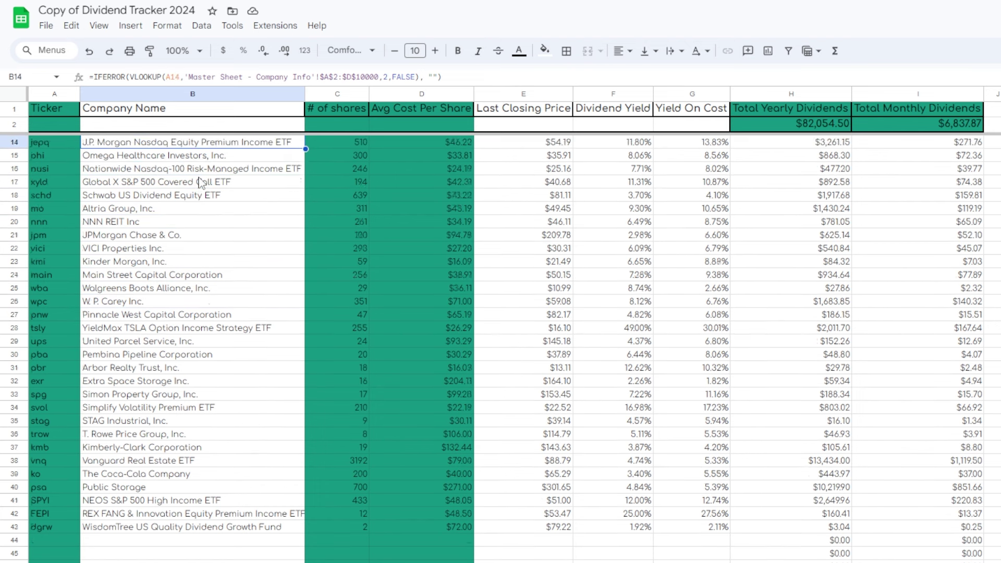
key(Up)
key(Up)
key(Up)
key(Up)
key(Up)
key(Up)
key(Up)
key(Up)
key(Up)
key(Up)
key(Up)
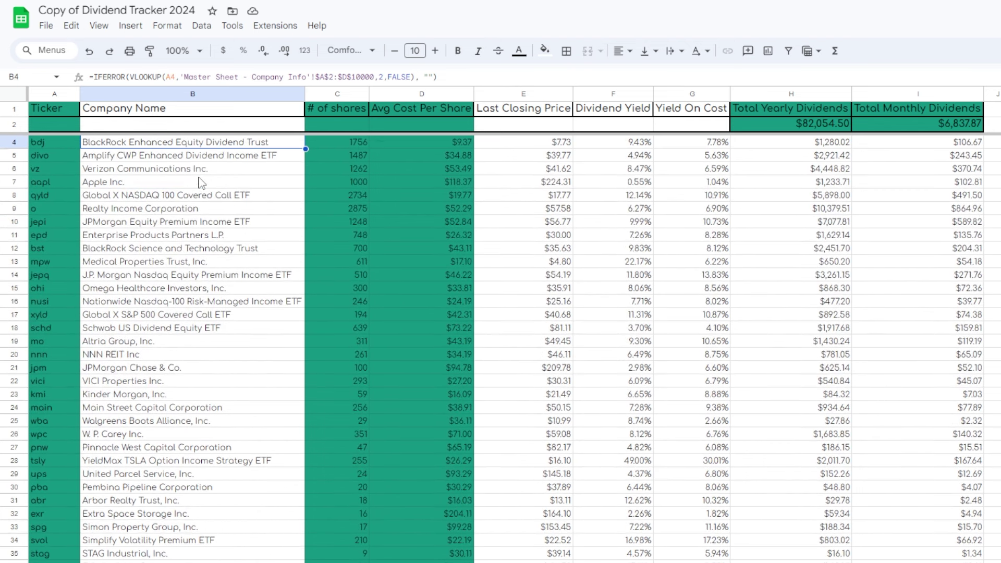
key(Down)
key(Down)
key(Down)
key(Down)
key(Down)
key(Down)
key(Down)
key(Down)
key(Down)
key(Down)
key(Down)
key(Down)
key(Down)
key(Down)
key(Down)
key(Down)
key(Down)
key(Down)
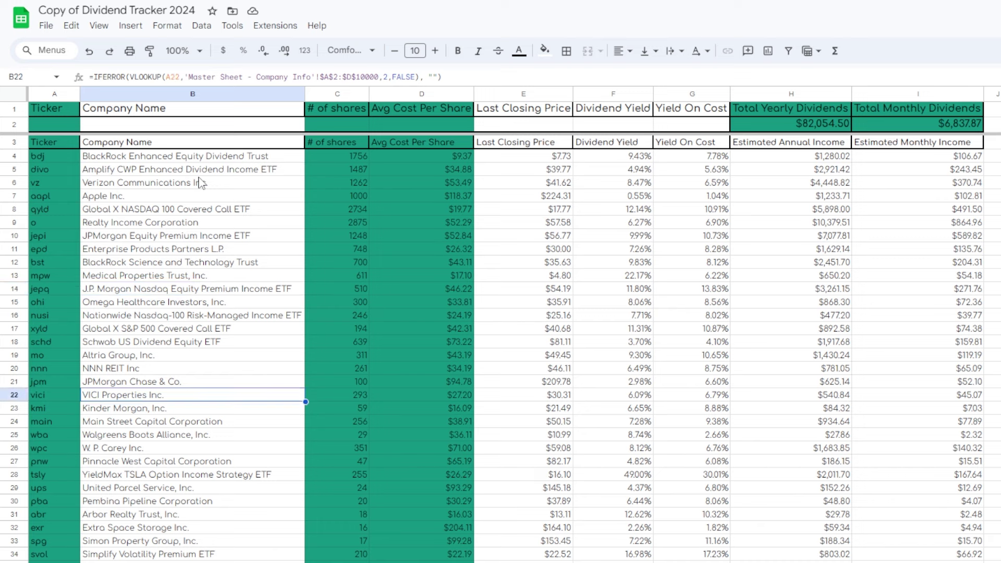
key(Down)
key(Down)
key(Down)
key(Down)
key(Down)
key(Down)
key(Down)
key(Down)
key(Down)
key(Down)
key(Down)
key(Down)
key(Down)
key(Down)
key(Down)
key(Down)
key(Down)
key(Down)
key(Down)
key(Down)
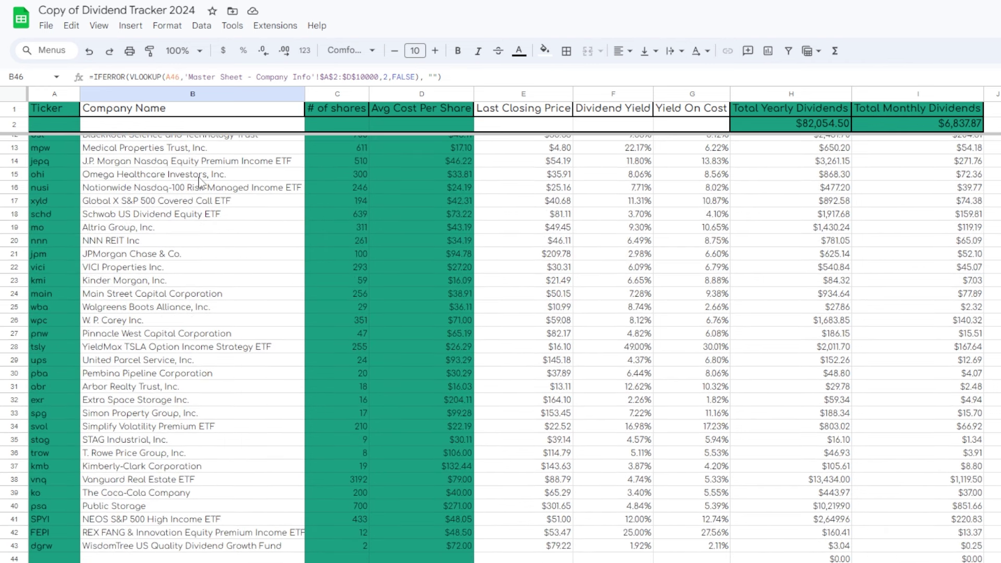
key(Up)
key(Up)
key(Up)
key(Up)
key(Up)
key(Up)
key(Up)
key(Up)
key(Up)
key(Up)
key(Up)
key(Up)
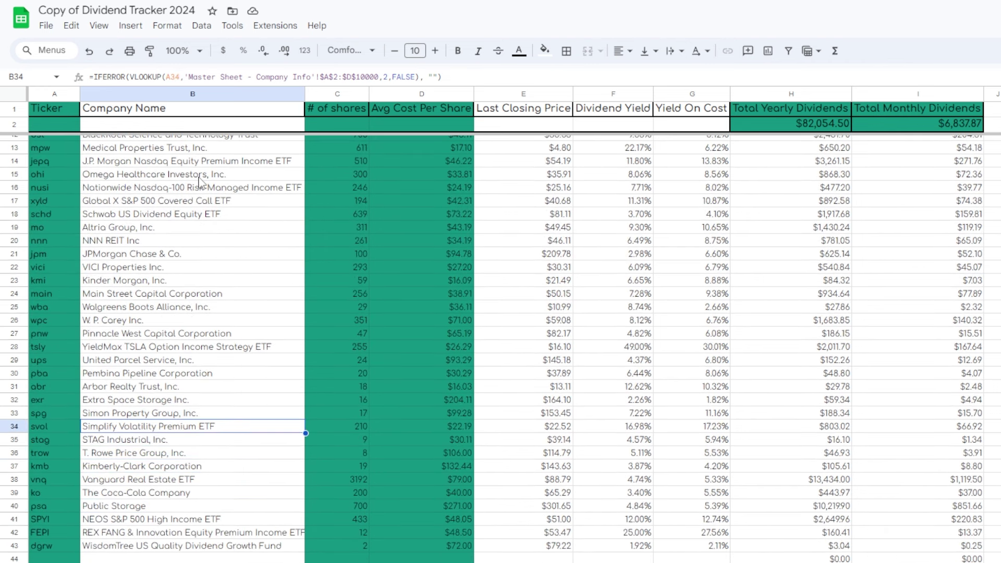
key(Up)
key(Up)
key(Up)
key(Up)
key(Up)
key(Up)
key(Up)
key(Up)
key(Up)
key(Up)
key(Up)
key(Up)
key(Up)
key(Up)
key(Up)
key(Up)
key(Up)
key(Up)
key(Up)
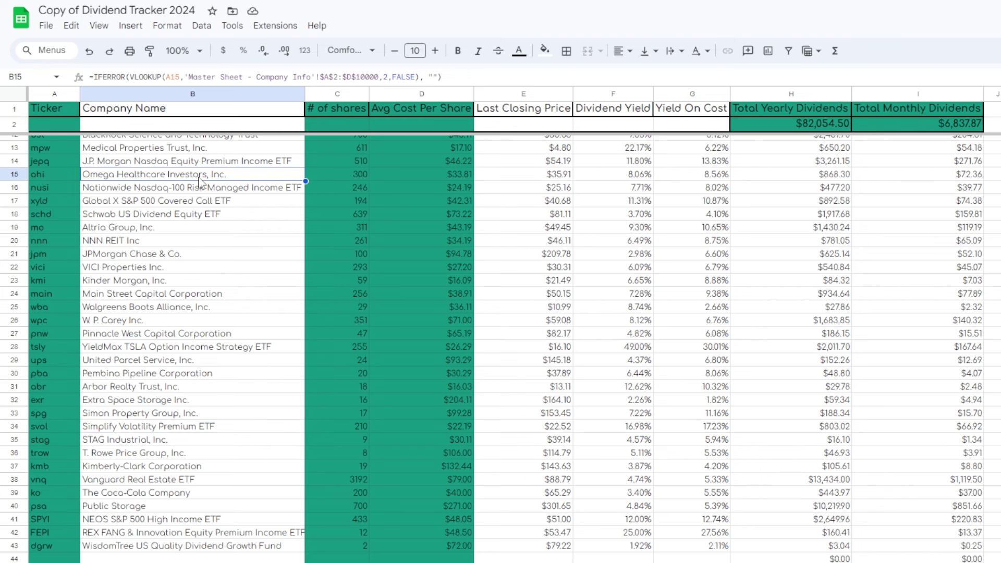
key(Up)
key(Up)
key(Up)
key(Up)
key(Up)
key(Up)
key(Up)
key(Up)
key(Up)
key(Up)
key(Up)
key(Up)
key(Up)
key(Up)
key(Down)
key(Down)
key(Down)
key(Down)
key(Down)
key(Down)
key(Down)
key(Down)
key(Down)
key(Down)
key(Down)
key(Down)
key(Down)
key(Down)
key(Down)
key(Down)
key(Down)
key(Down)
key(Down)
key(Down)
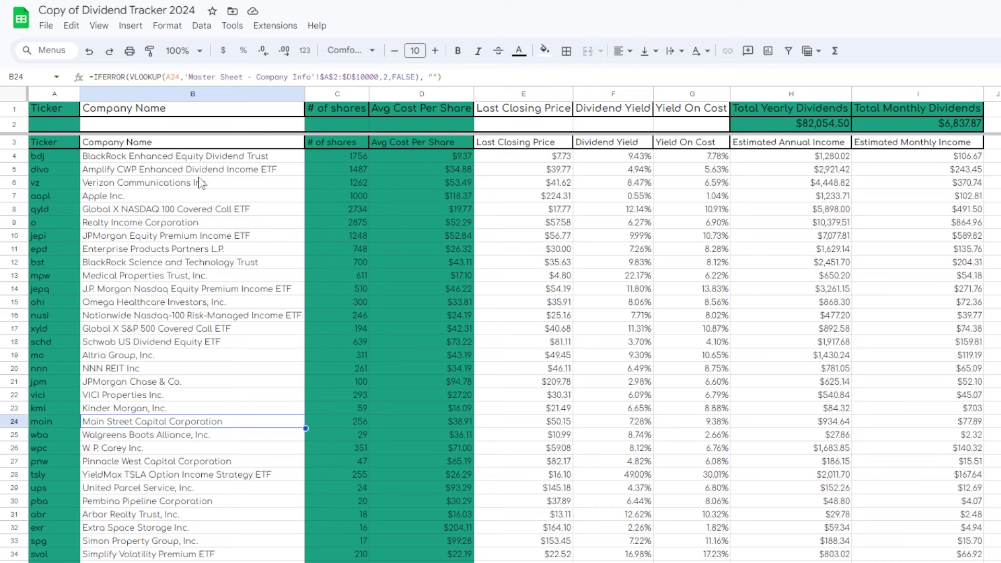
key(Down)
key(Down)
key(Down)
key(Down)
key(Down)
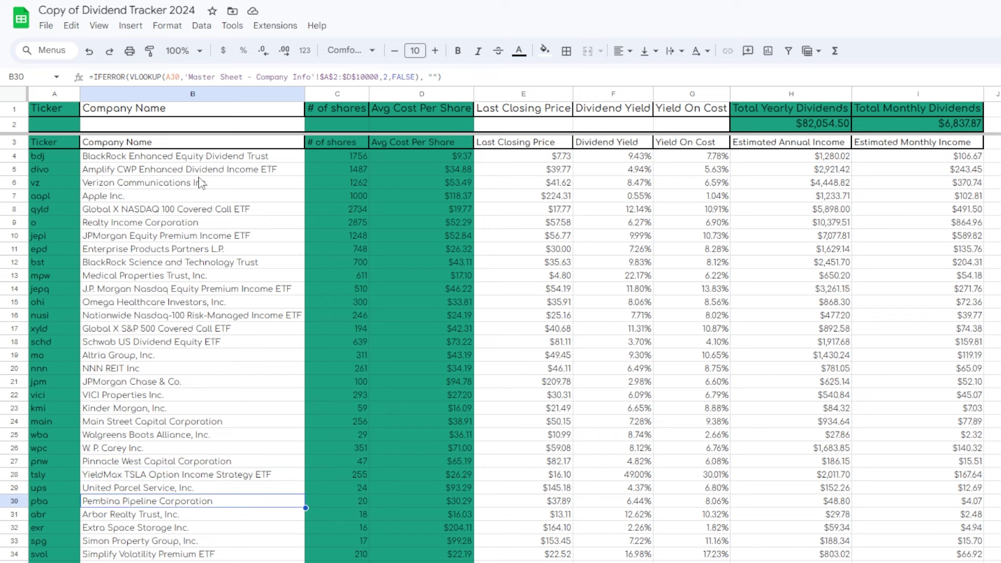
key(Down)
key(Down)
key(Down)
key(Down)
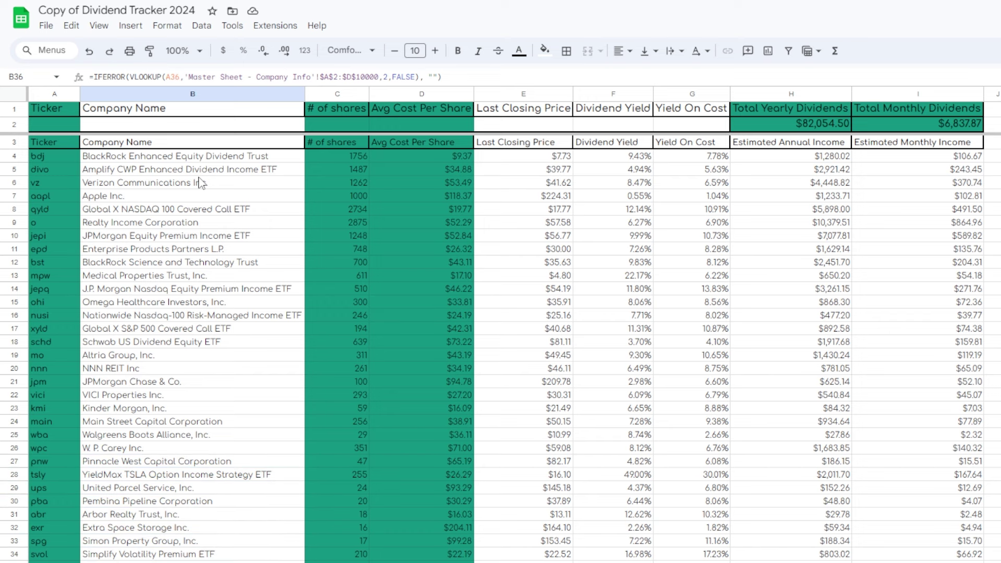
key(Down)
key(Down)
key(Down)
key(Down)
key(Down)
key(Down)
key(Down)
key(Down)
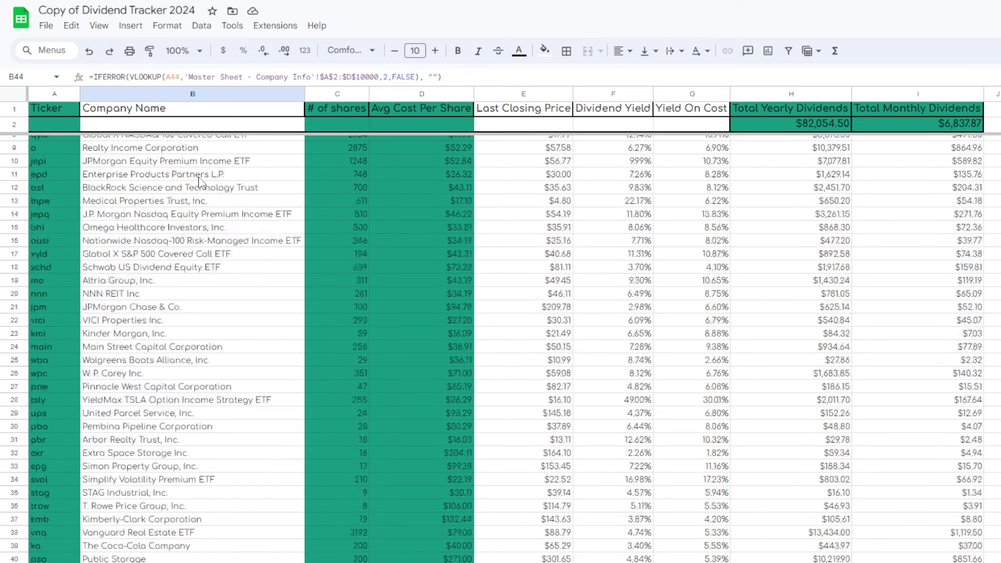
key(Down)
key(Down)
key(Down)
key(Up)
key(Up)
key(Up)
key(Up)
key(Up)
key(Up)
key(Up)
key(Up)
key(Up)
key(Up)
key(Up)
key(Up)
key(Up)
key(Up)
key(Up)
key(Up)
key(Up)
key(Up)
key(Up)
key(Up)
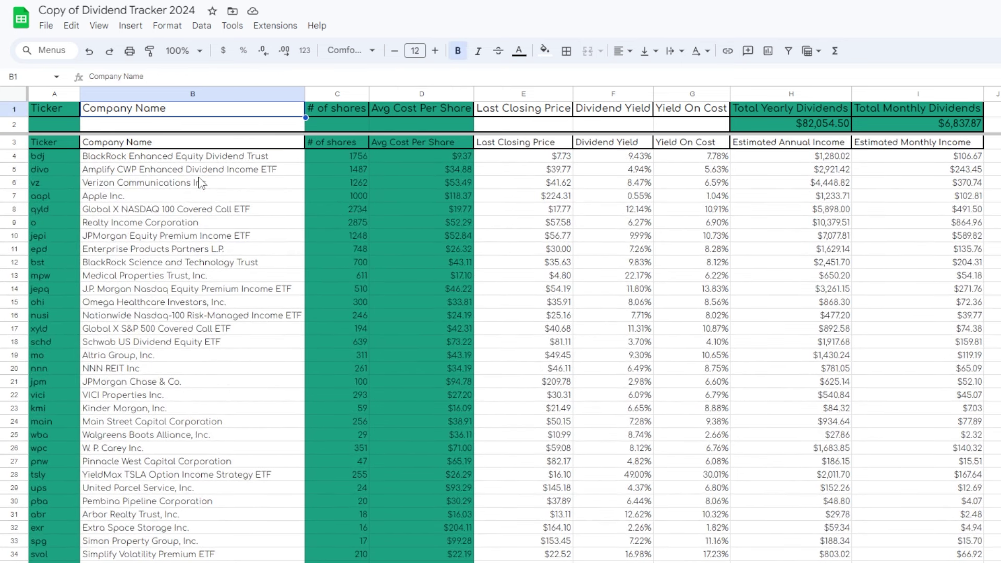
key(Down)
key(Down)
key(Down)
key(Down)
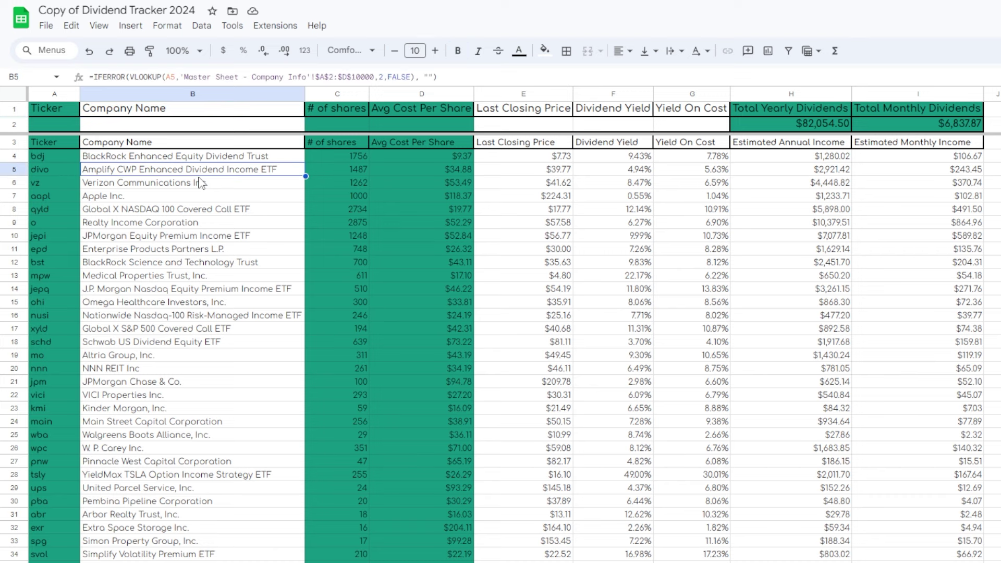
key(Down)
key(Down)
key(Down)
key(Down)
key(Down)
key(Down)
key(Down)
key(Down)
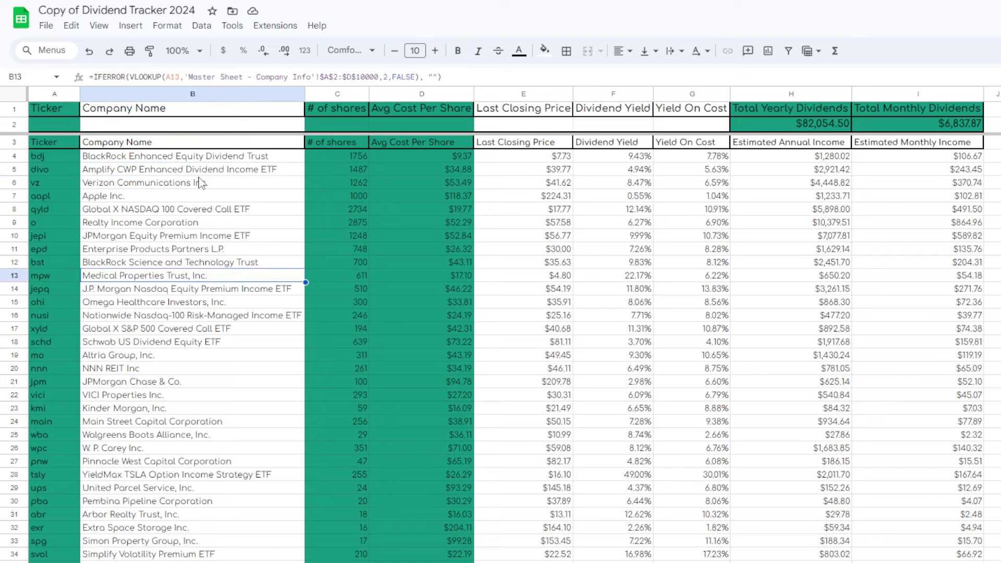
key(Up)
key(Up)
key(Up)
key(Up)
key(Down)
key(Right)
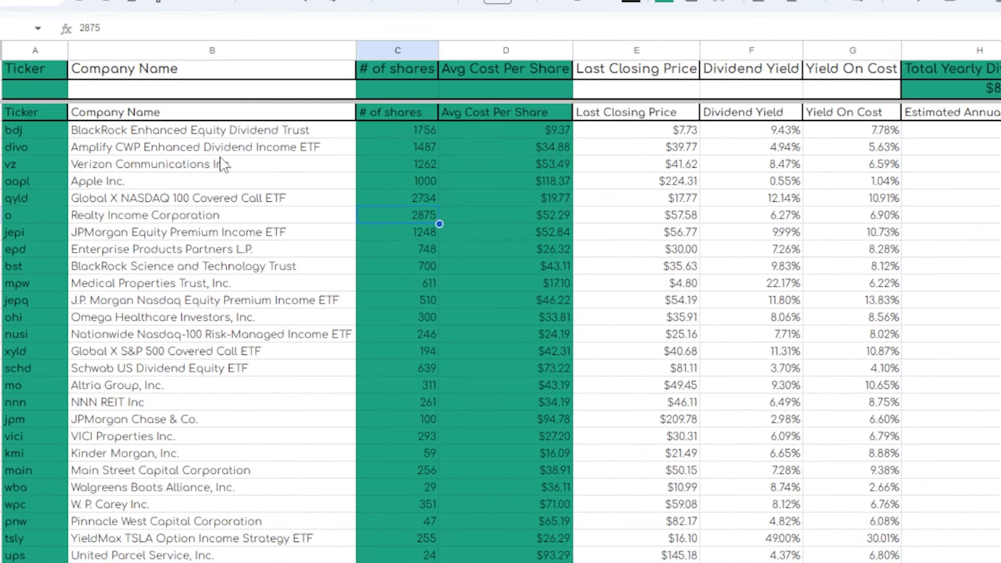
key(Left)
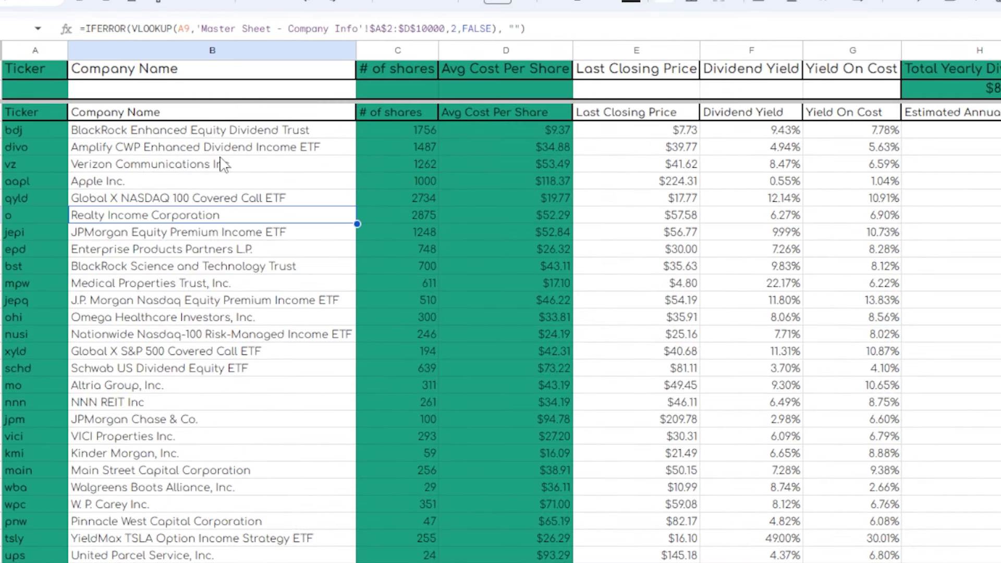
key(Right)
key(Right)
key(Right)
key(Right)
key(Right)
key(Right)
key(Right)
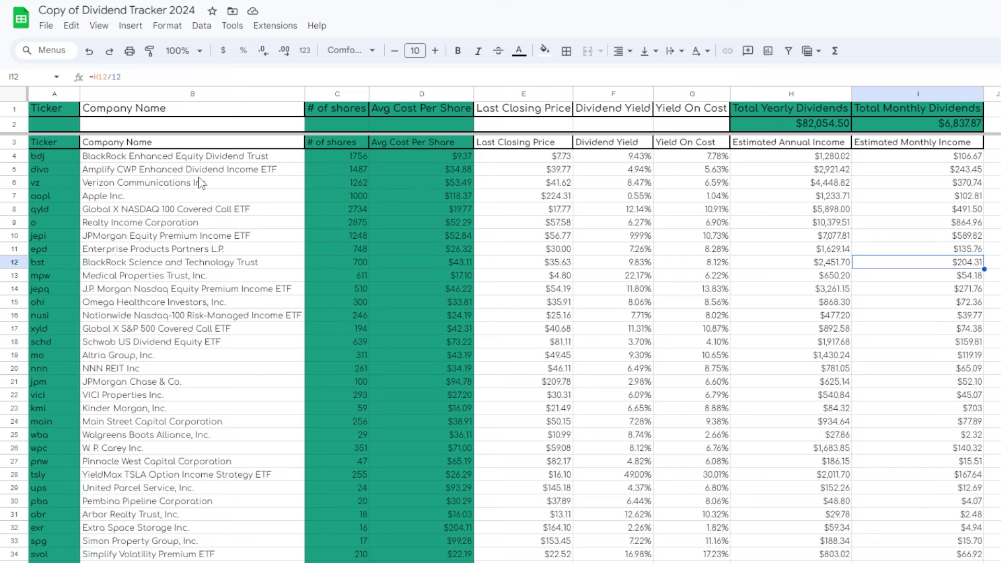
key(Up)
key(Up)
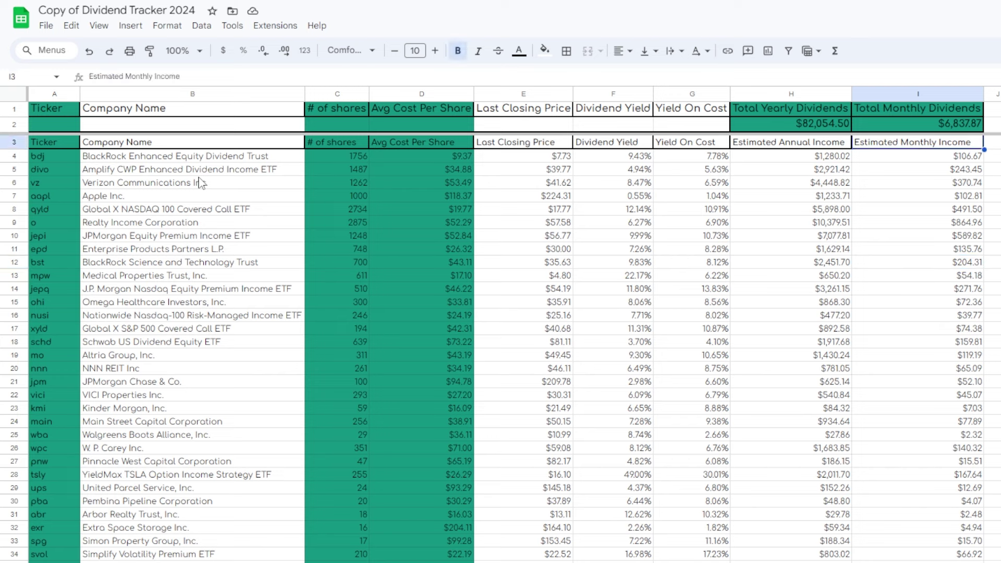
key(Left)
key(Left)
key(Left)
key(Left)
key(Left)
key(Left)
key(Left)
key(Up)
key(Up)
key(Up)
key(Up)
key(Up)
key(Up)
key(Up)
key(Up)
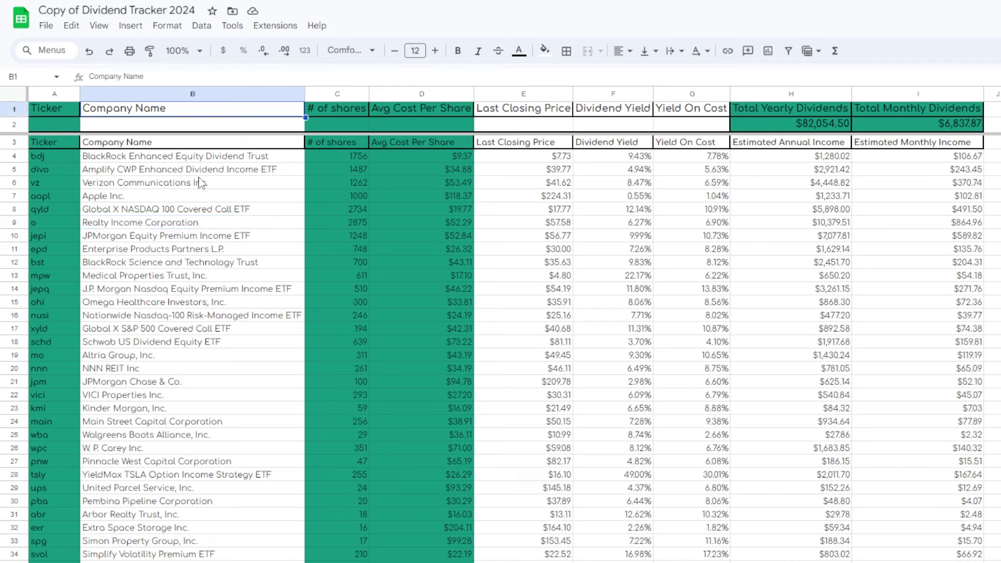
key(Down)
key(Down)
key(Down)
key(Down)
key(Down)
key(Down)
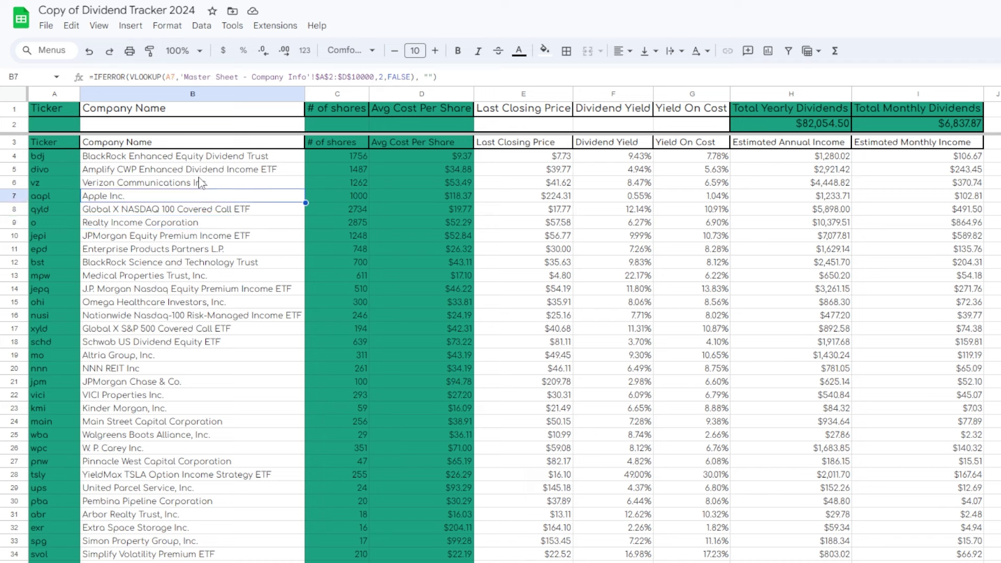
key(Down)
key(Down)
key(Down)
key(Down)
key(Down)
key(Down)
key(Down)
key(Down)
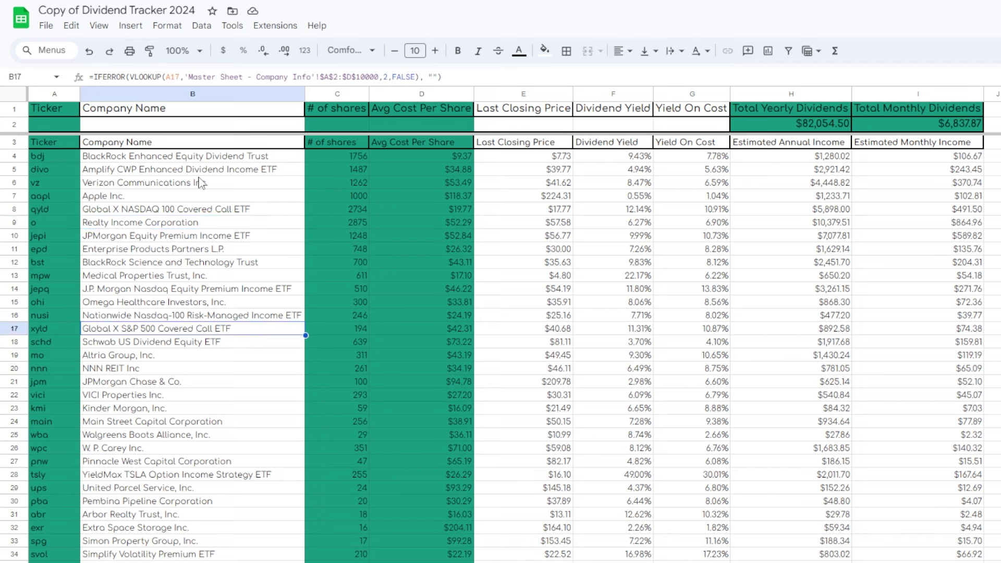
key(Down)
key(Down)
key(Down)
key(Down)
key(Down)
key(Down)
key(Down)
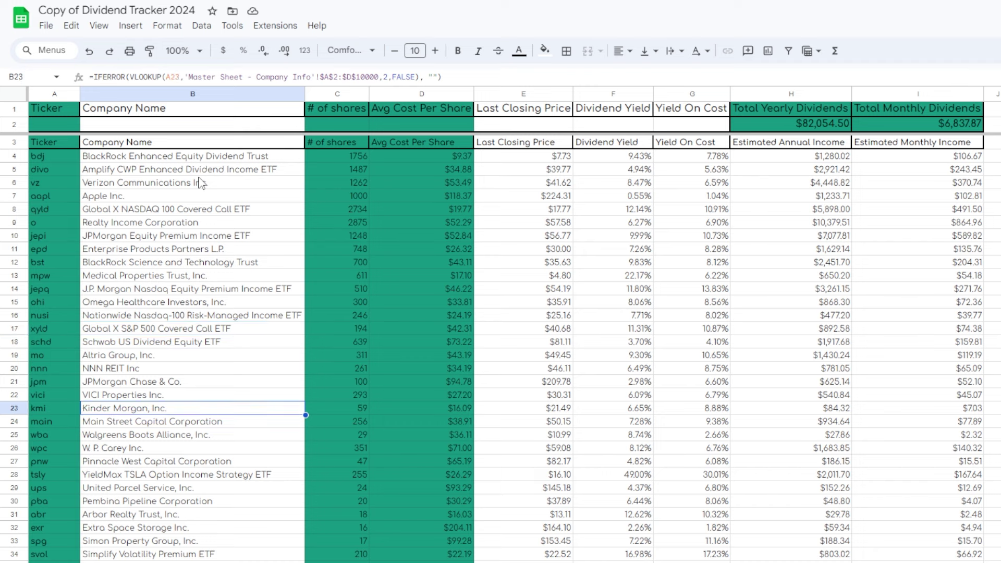
key(Down)
key(Down)
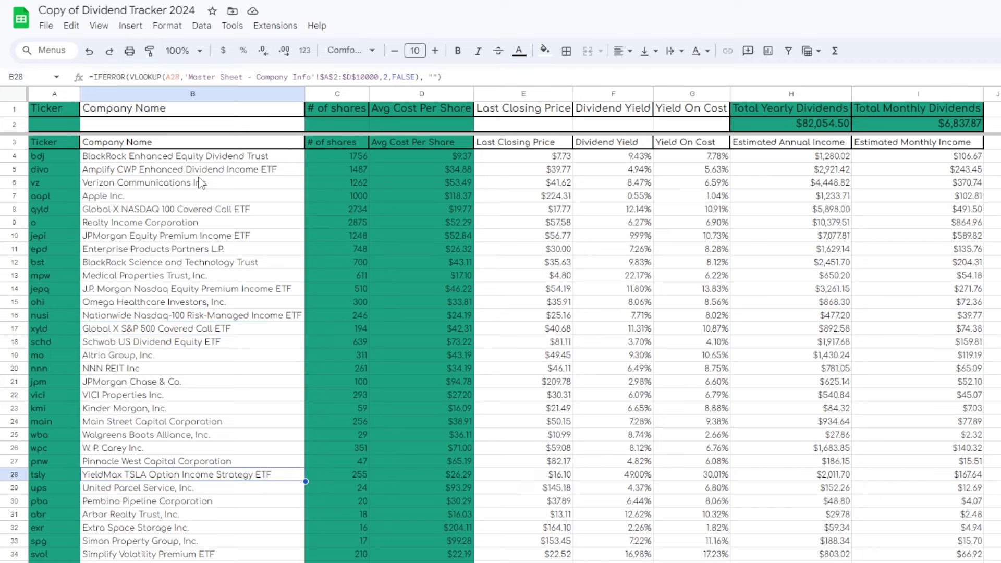
key(Down)
key(Down)
key(Down)
key(Down)
key(Down)
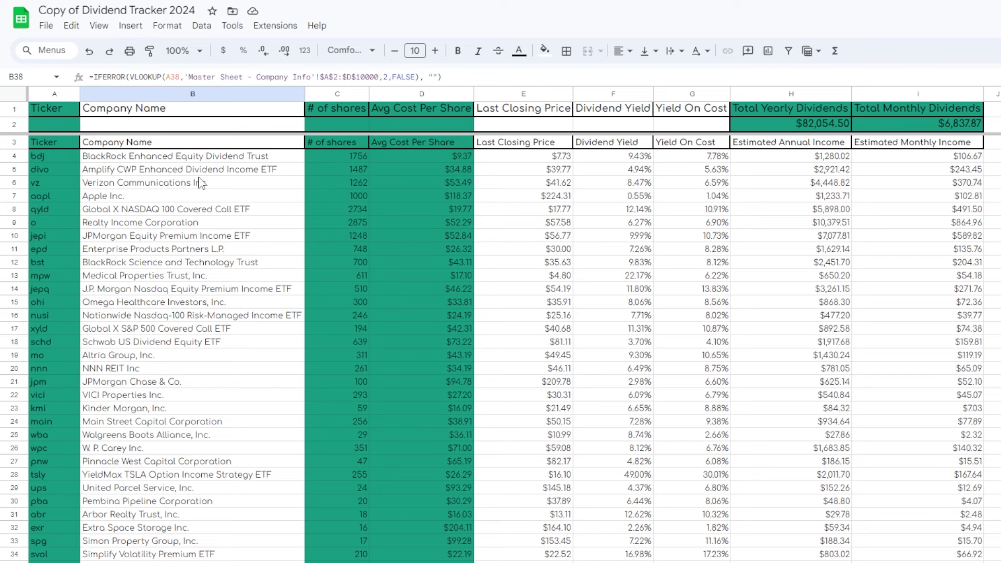
key(Down)
key(Down)
key(Down)
key(Down)
key(Down)
key(Down)
key(Down)
key(Down)
key(Down)
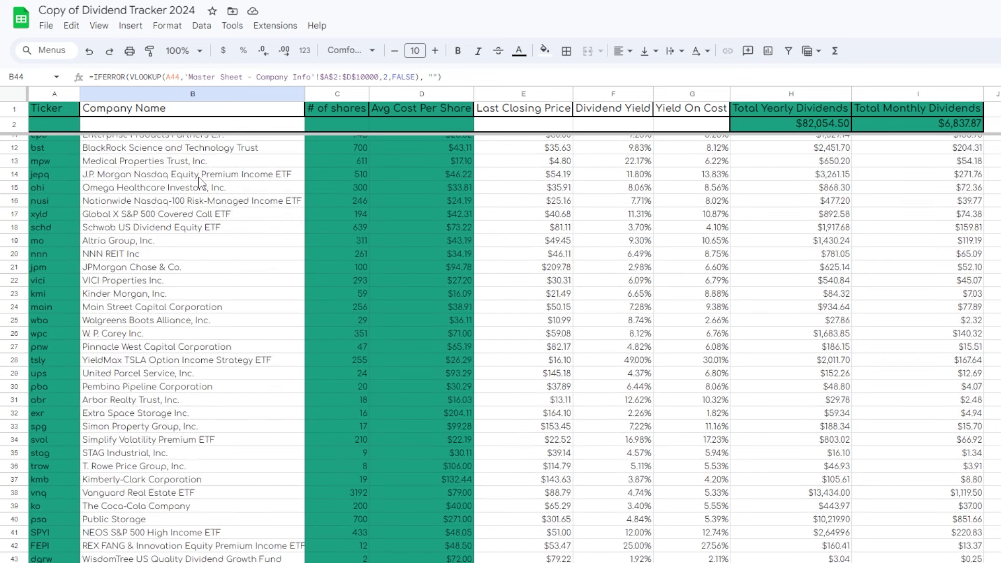
key(Up)
key(Up)
key(Up)
key(Up)
key(Up)
key(Up)
key(Up)
key(Up)
key(Up)
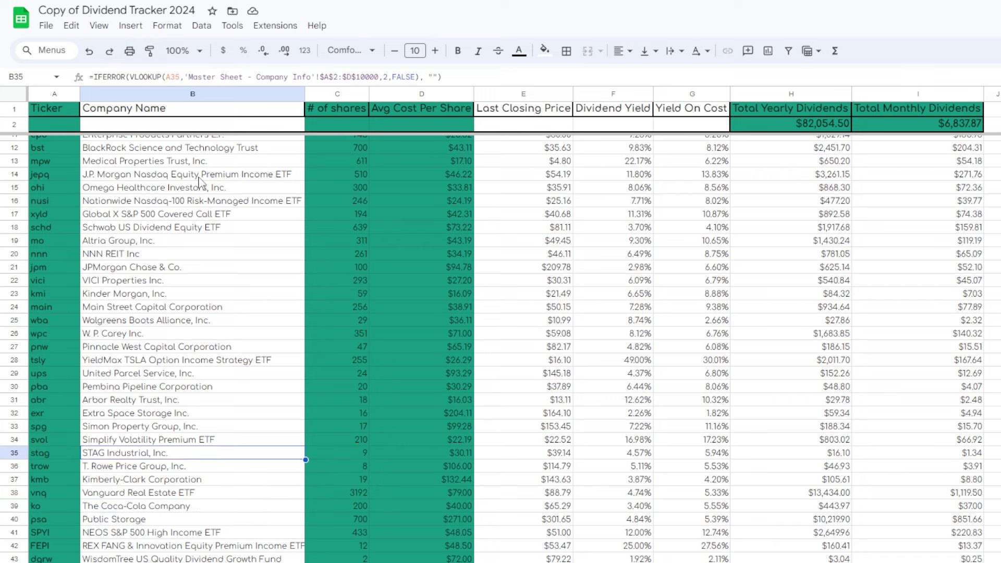
key(Up)
key(Up)
key(Up)
key(Up)
key(Up)
key(Up)
key(Up)
key(Up)
key(Up)
key(Up)
key(Up)
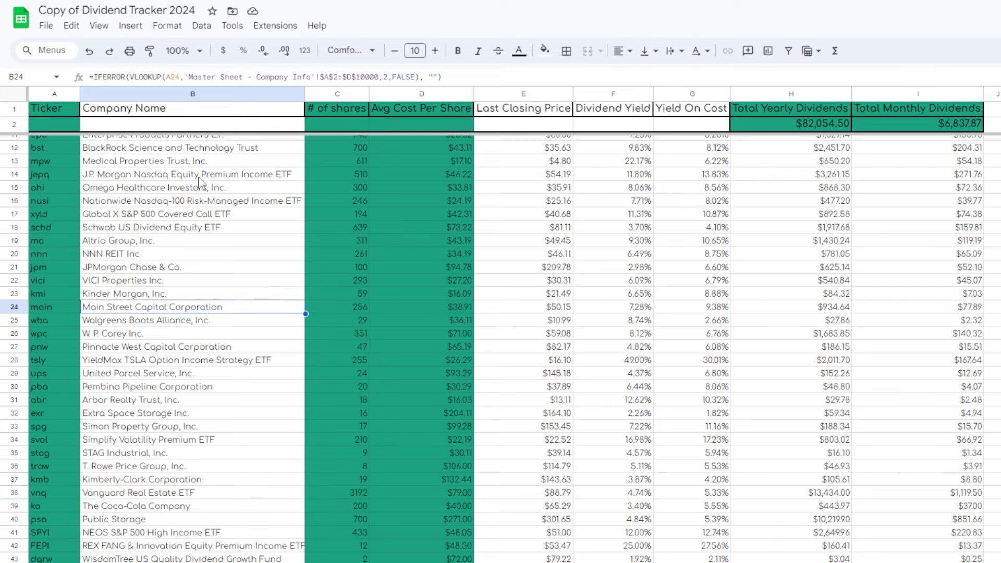
key(Up)
key(Up)
key(Up)
key(Up)
key(Up)
key(Up)
key(Up)
key(Up)
key(Up)
key(Up)
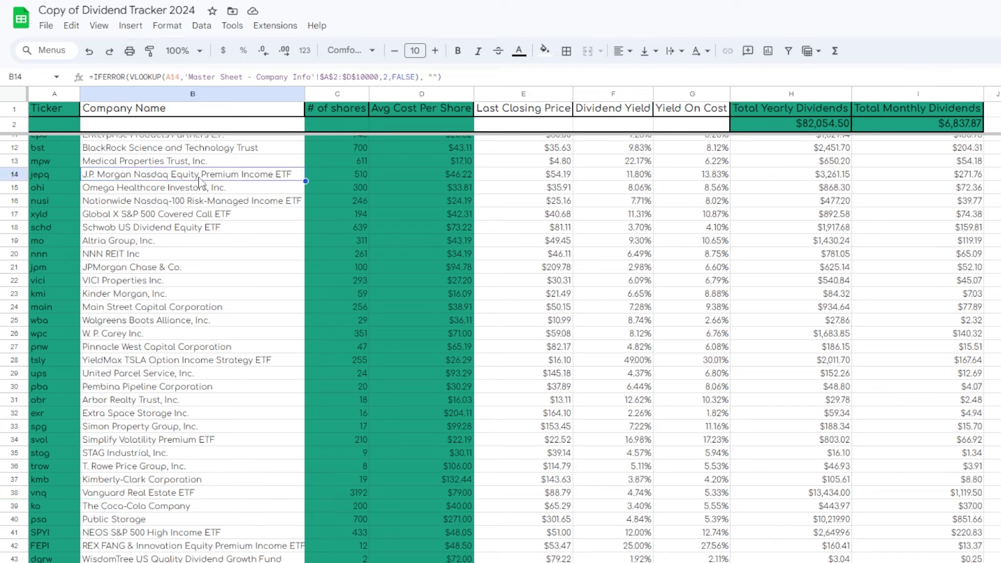
key(Up)
key(Up)
key(Up)
key(Up)
key(Up)
key(Up)
key(Up)
key(Up)
key(Up)
key(Up)
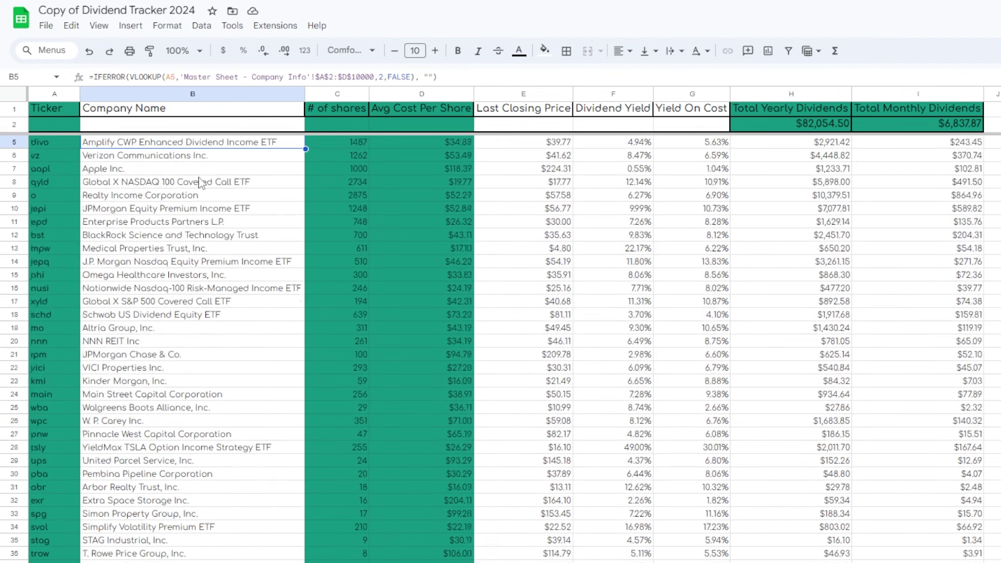
key(Up)
key(Down)
key(Down)
key(Down)
key(Down)
key(Down)
key(Down)
key(Down)
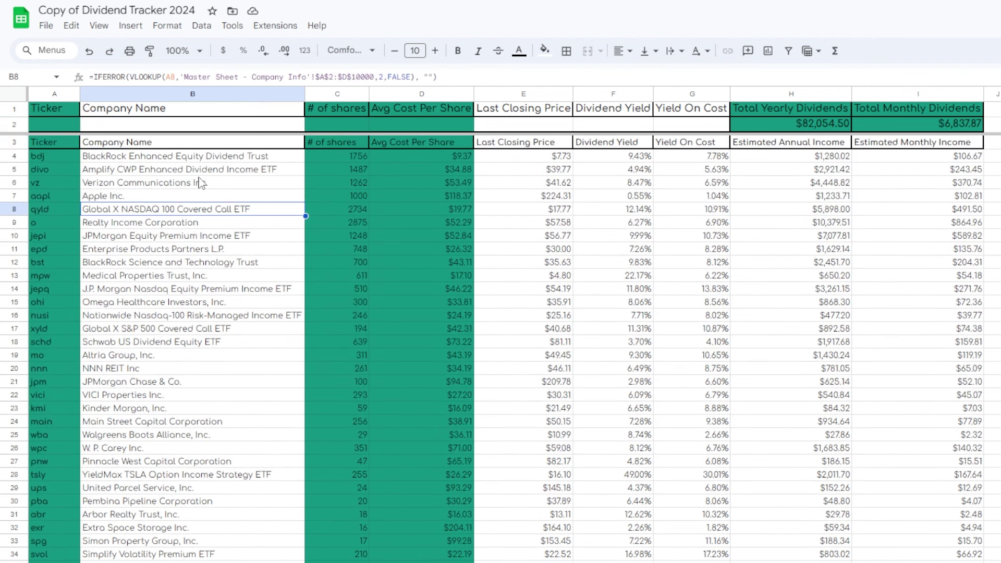
key(Down)
key(Down)
key(Down)
key(Down)
key(Down)
key(Down)
key(Down)
key(Down)
key(Down)
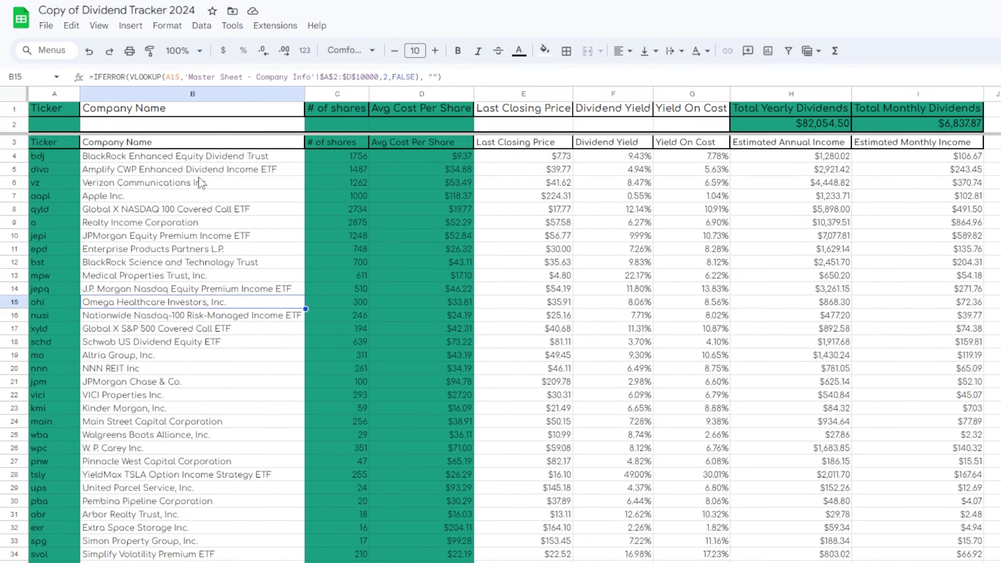
key(Down)
key(Down)
key(Down)
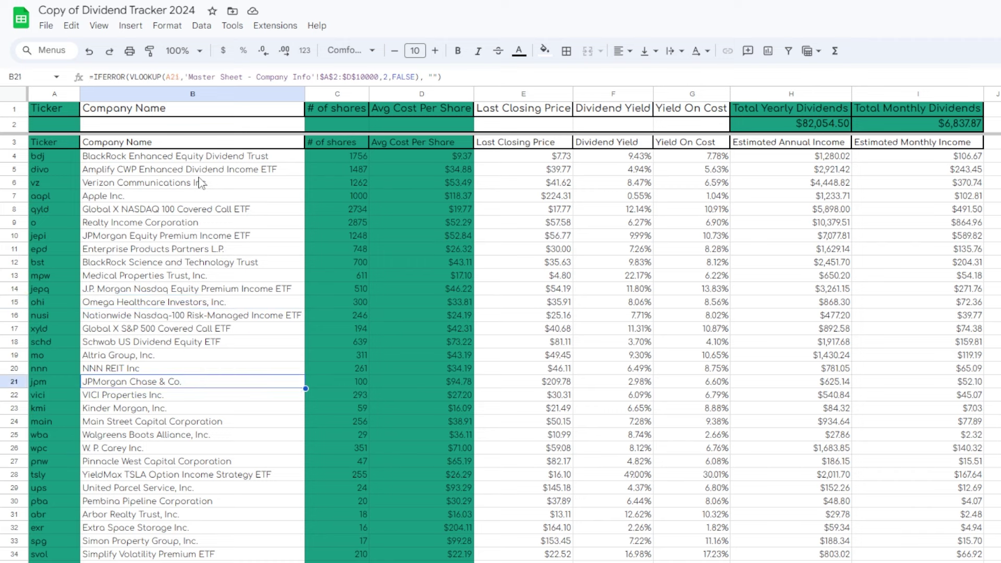
key(Down)
key(Down)
key(Down)
key(Down)
key(Down)
key(Down)
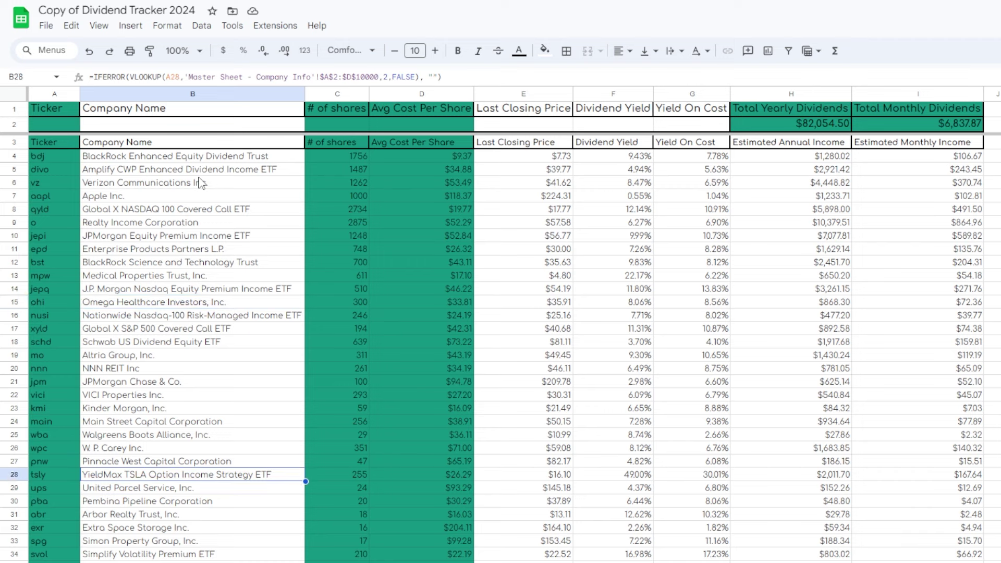
key(Up)
key(Up)
key(Up)
key(Right)
key(Right)
key(Right)
key(Right)
key(Right)
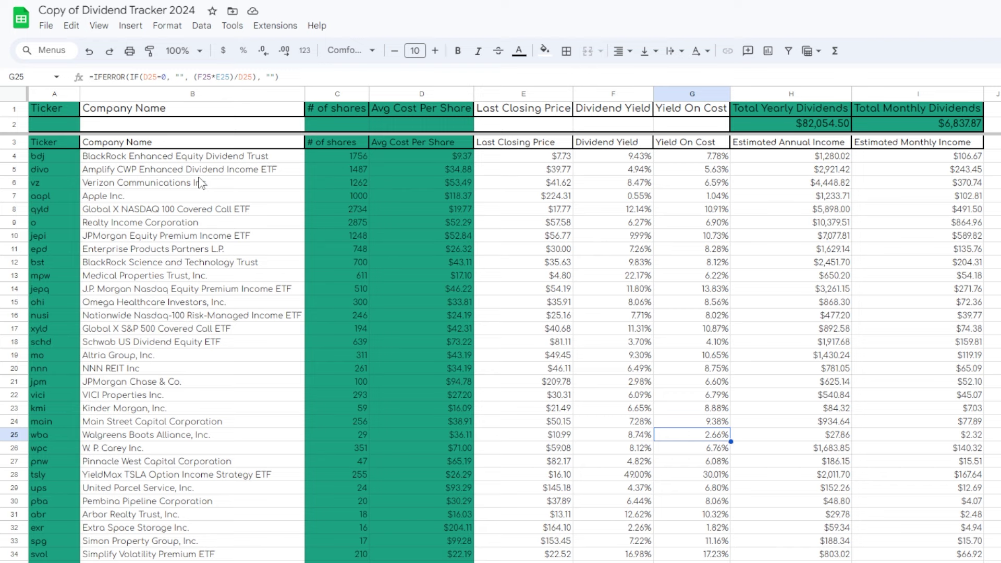
key(Right)
key(Right)
key(Up)
key(Up)
key(Up)
key(Up)
key(Up)
key(Up)
key(Up)
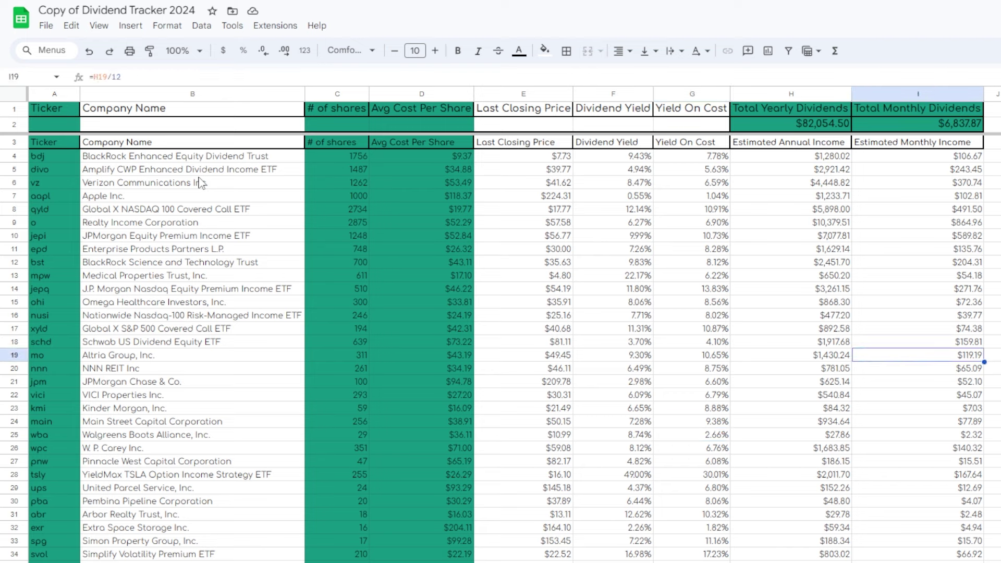
key(Up)
key(Up)
key(Up)
key(Up)
key(Up)
key(Up)
key(Up)
key(Up)
key(Up)
key(Up)
key(Up)
key(Up)
key(Up)
key(Up)
key(Down)
key(Left)
key(Left)
key(Left)
key(Left)
key(Left)
key(Left)
key(Down)
key(Down)
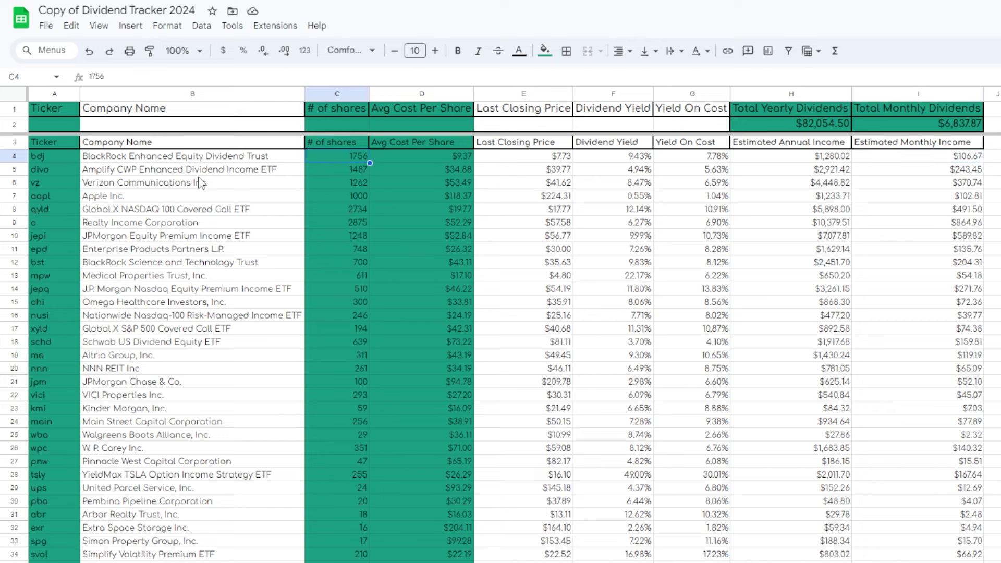
key(Left)
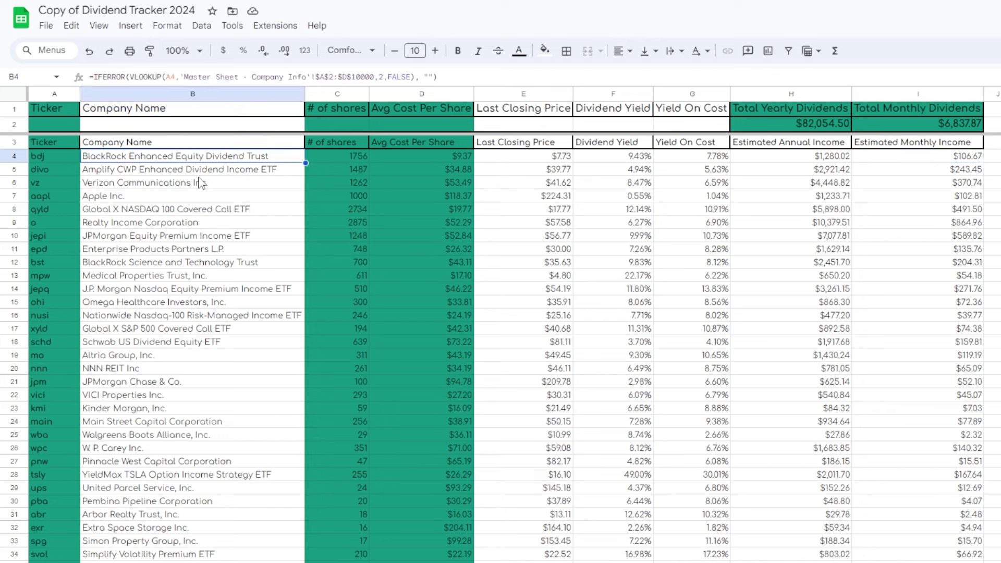
key(Down)
key(Down)
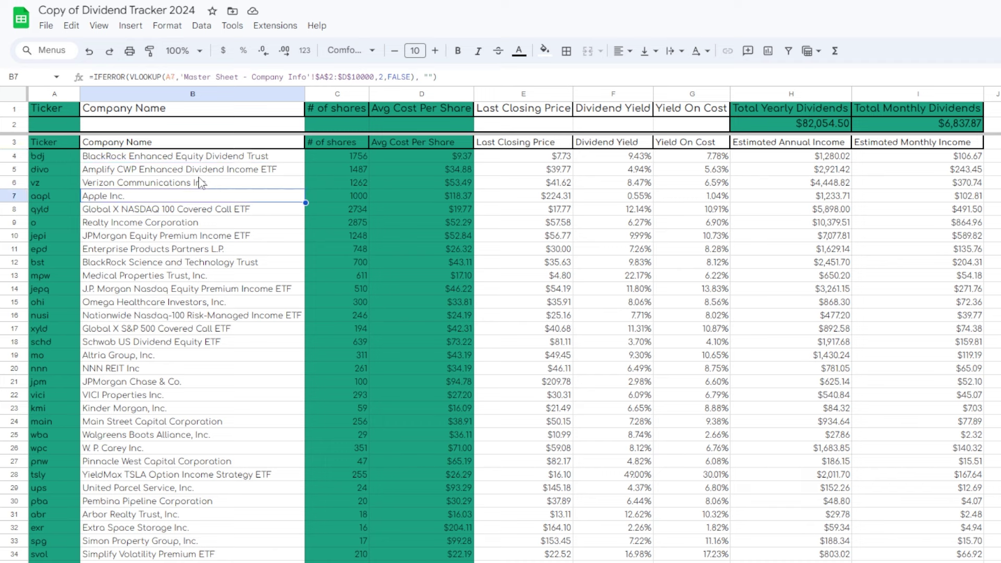
key(Down)
key(Up)
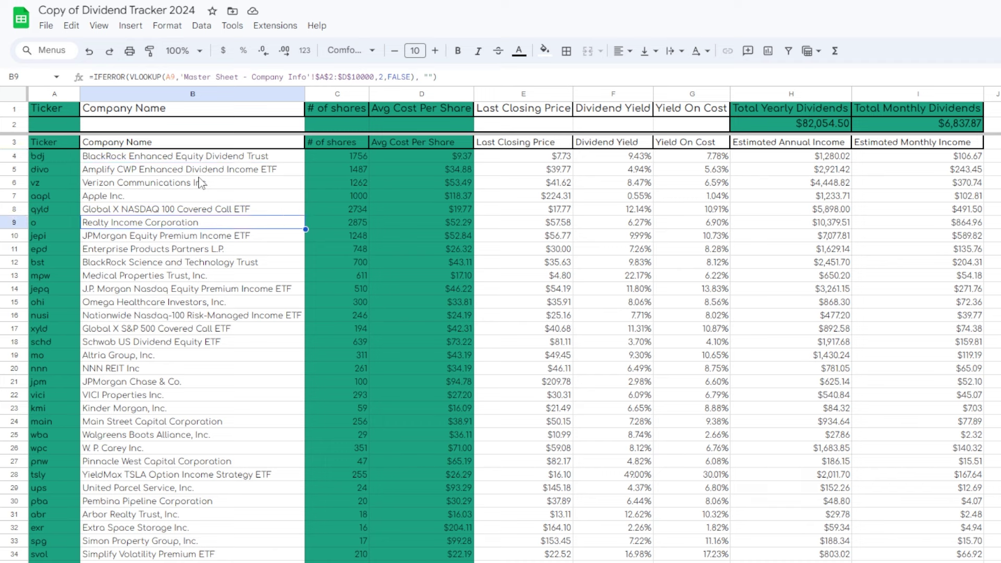
key(Down)
key(Down)
key(Down)
key(Down)
key(Down)
key(Down)
key(Down)
key(Down)
key(Down)
key(Down)
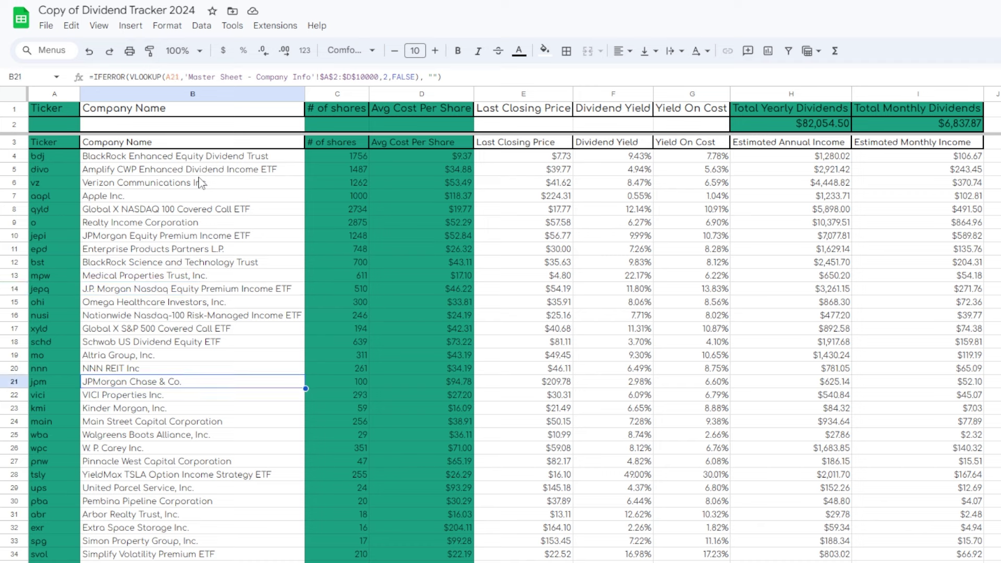
key(Down)
key(Down)
key(Down)
key(Down)
key(Down)
key(Down)
key(Down)
key(Down)
key(Down)
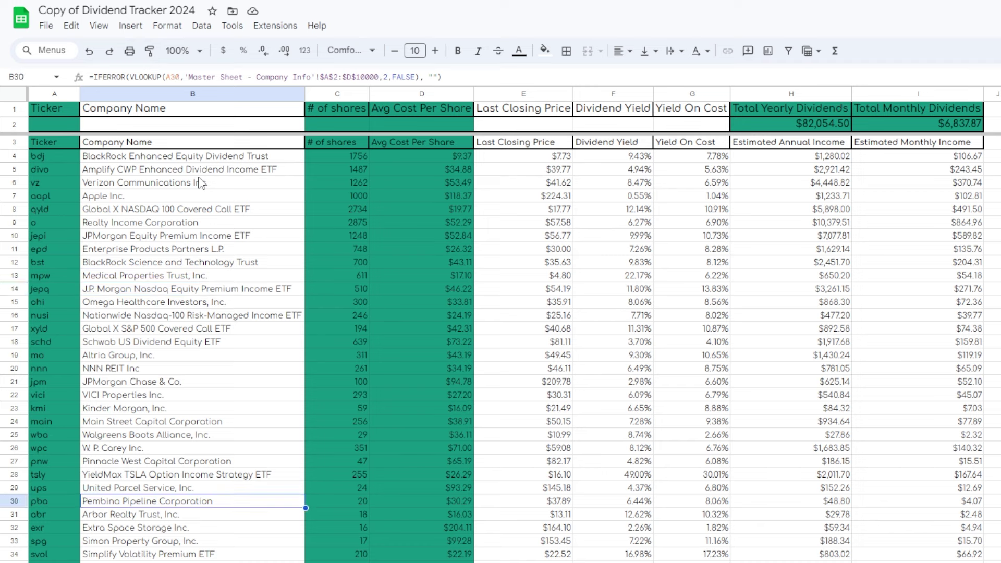
key(Down)
key(Down)
key(Down)
key(Up)
key(Up)
key(Up)
key(Up)
key(Up)
key(Up)
key(Up)
key(Up)
key(Up)
key(Up)
key(Up)
key(Up)
key(Up)
key(Up)
key(Up)
key(Up)
key(Up)
key(Up)
key(Up)
key(Up)
key(Up)
key(Up)
key(Up)
key(Up)
key(Up)
key(Up)
key(Up)
key(Up)
key(Up)
key(Up)
key(Up)
key(Up)
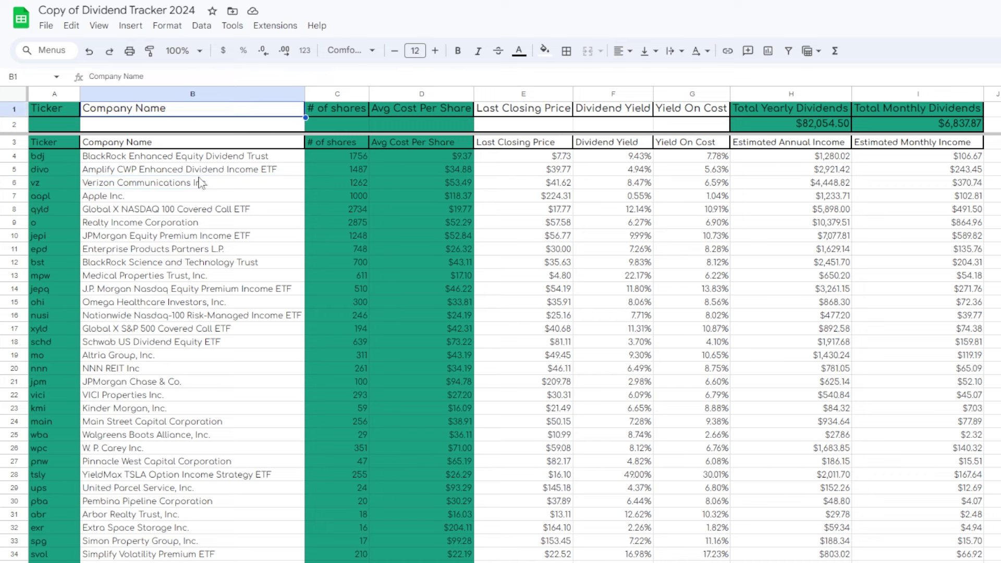
key(Down)
key(Down)
key(Down)
key(Down)
key(Down)
key(Down)
key(Down)
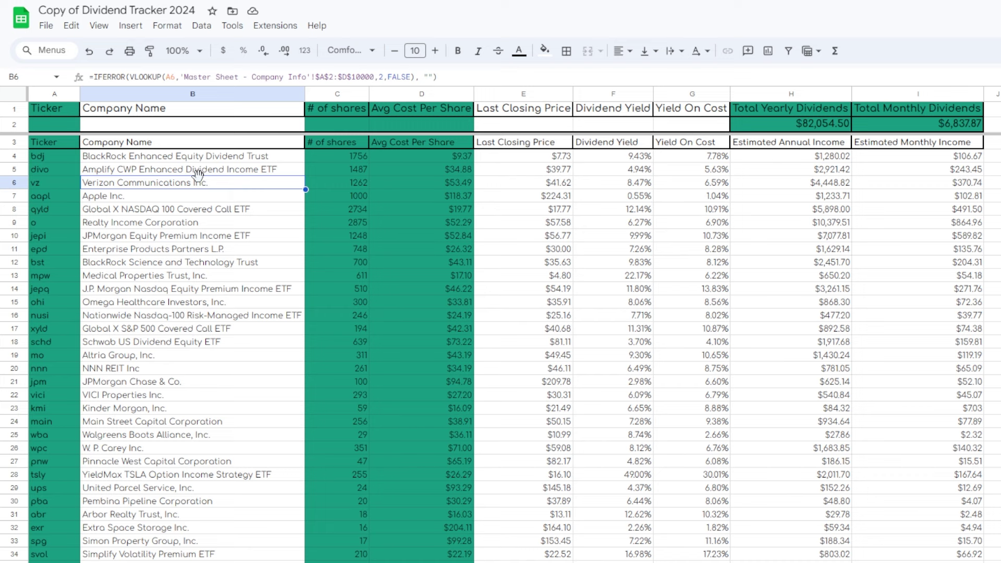
key(Down)
key(Down)
key(Down)
key(Down)
key(Down)
key(Down)
key(Down)
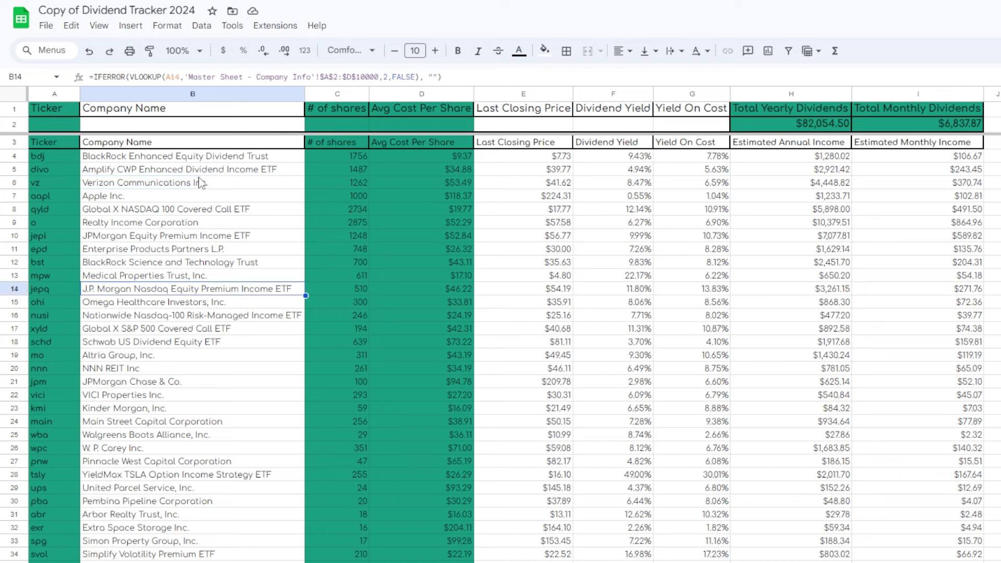
key(Right)
key(Right)
key(Right)
key(Right)
key(Right)
key(Right)
key(Right)
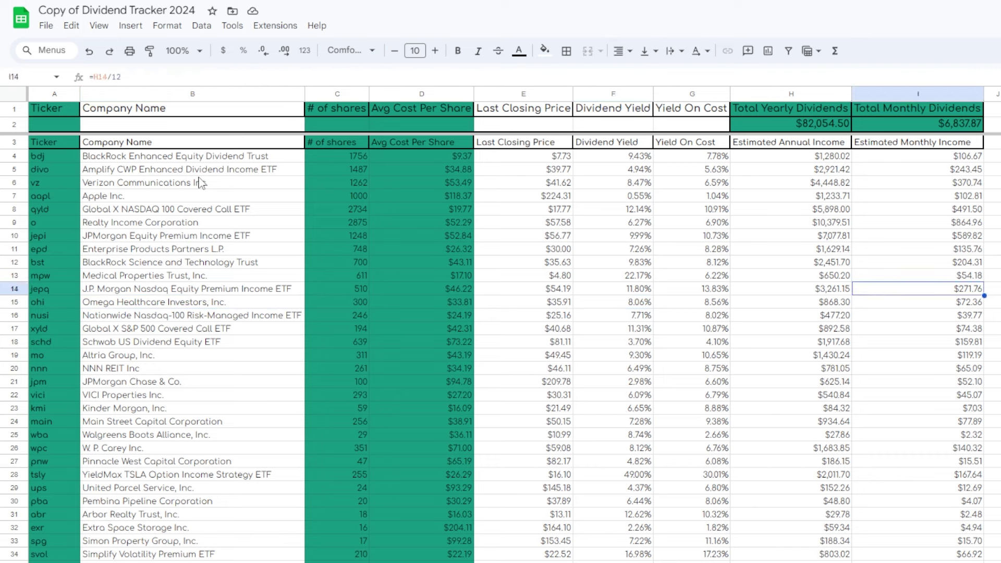
key(Up)
key(Up)
key(Up)
key(Down)
key(Down)
key(Down)
key(Left)
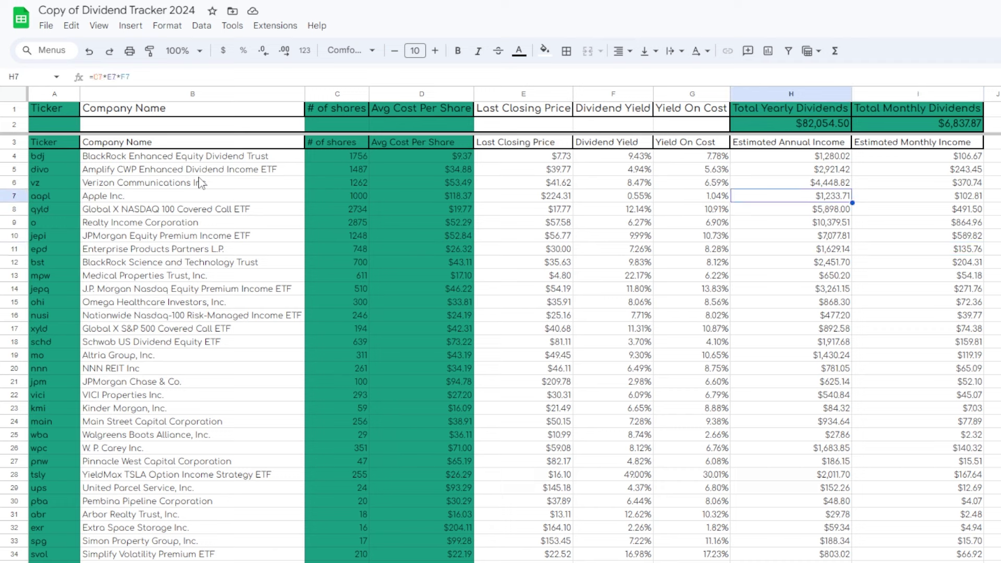
key(Down)
key(Left)
key(Left)
key(Left)
key(Left)
key(Left)
key(Left)
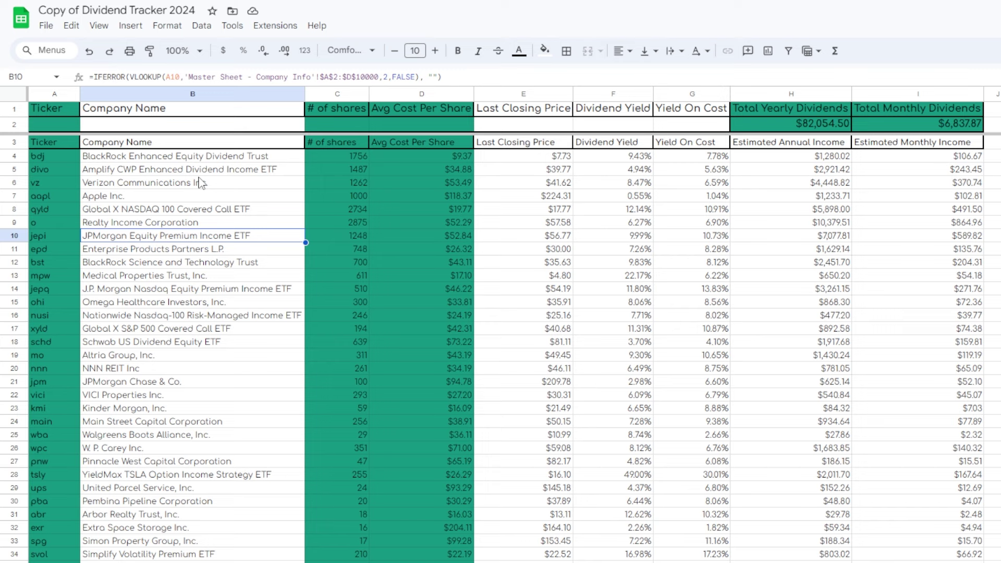
key(Down)
key(Down)
key(Down)
key(Down)
key(Down)
key(Down)
key(Down)
key(Down)
key(Down)
key(Down)
key(Down)
key(Down)
key(Down)
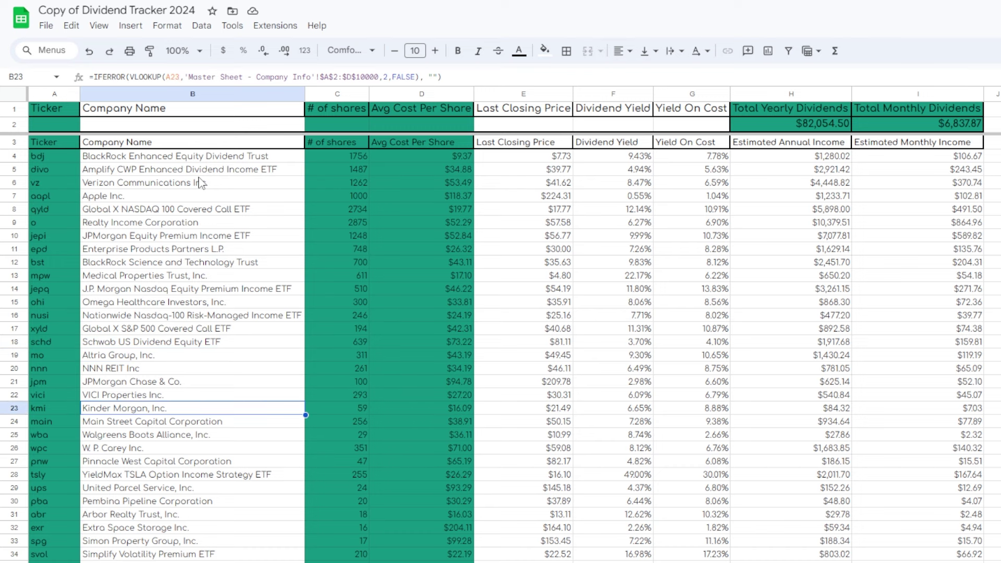
key(Down)
key(Down)
key(Down)
key(Down)
key(Down)
key(Down)
key(Down)
key(Down)
key(Down)
key(Down)
key(Down)
key(Down)
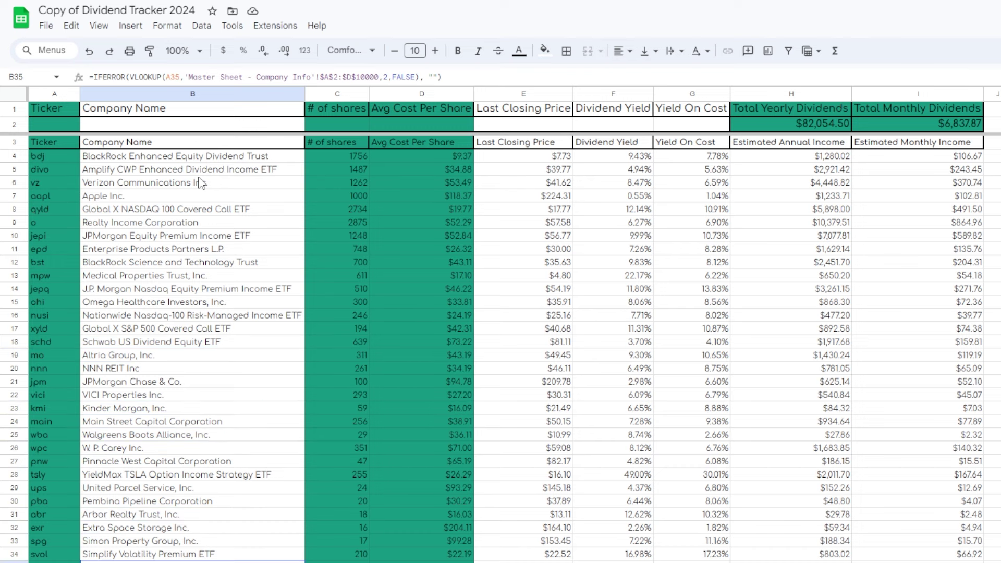
key(Down)
key(Down)
key(Down)
key(Down)
key(Down)
key(Down)
key(Down)
key(Down)
key(Down)
key(Down)
key(Down)
key(Down)
key(Down)
key(Down)
key(Down)
key(Down)
key(Down)
key(Down)
key(Down)
key(Down)
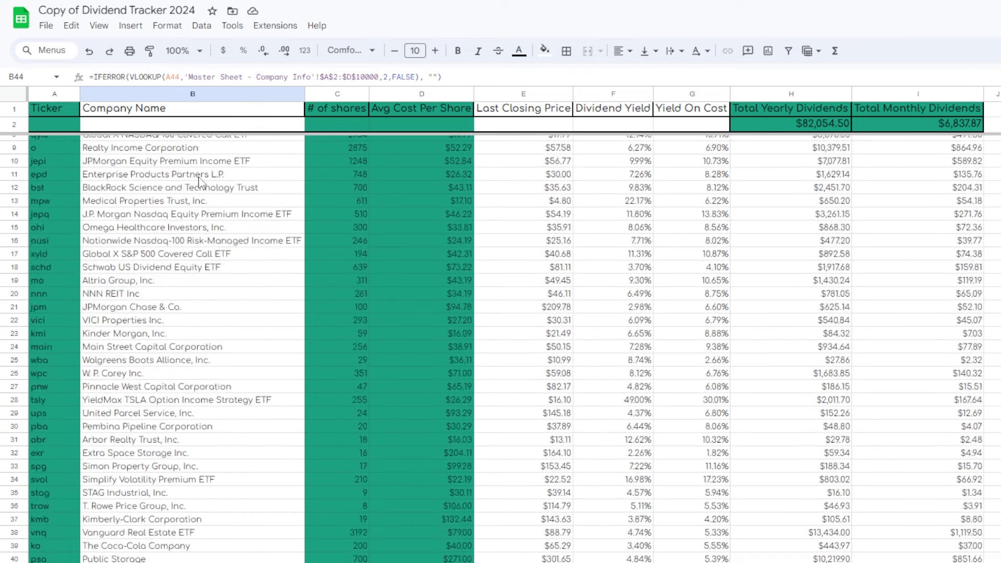
key(Down)
key(Down)
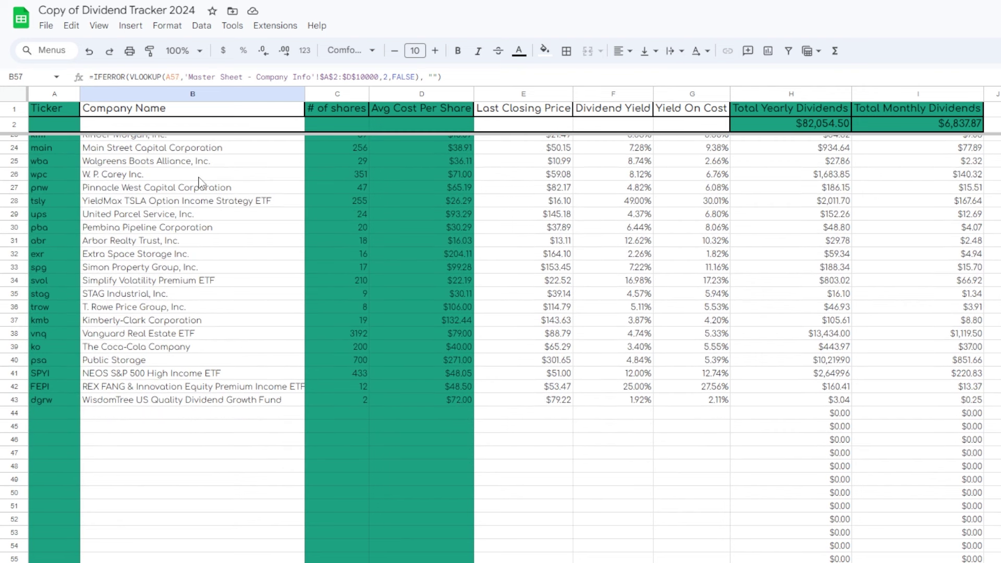
key(Up)
key(Up)
key(Up)
key(Up)
key(Up)
key(Up)
key(Up)
key(Up)
key(Up)
key(Up)
key(Up)
key(Up)
key(Up)
key(Up)
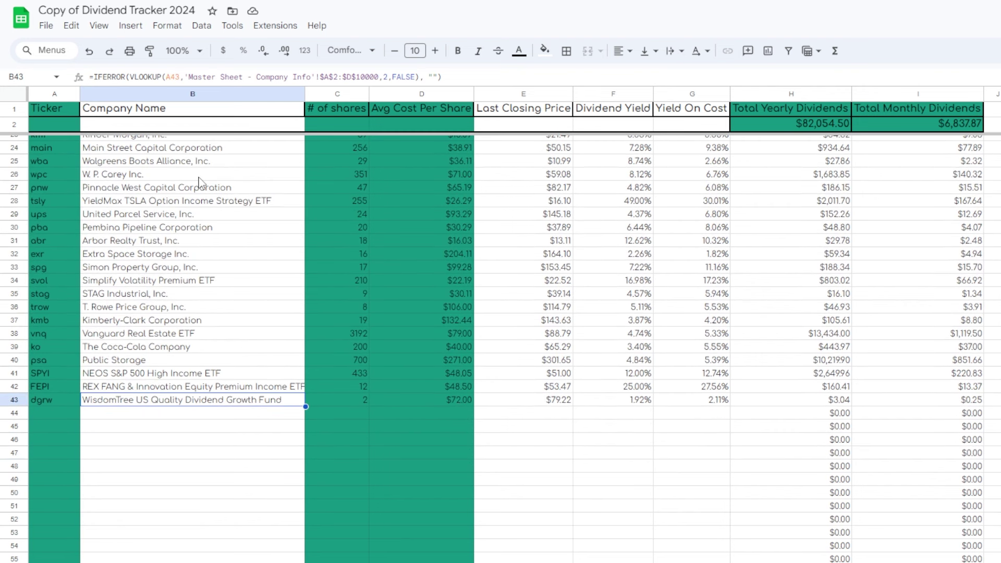
key(Up)
key(Up)
key(Up)
key(Up)
key(Up)
key(Up)
key(Up)
key(Up)
key(Up)
key(Up)
key(Up)
key(Up)
key(Up)
key(Up)
key(Up)
key(Up)
key(Up)
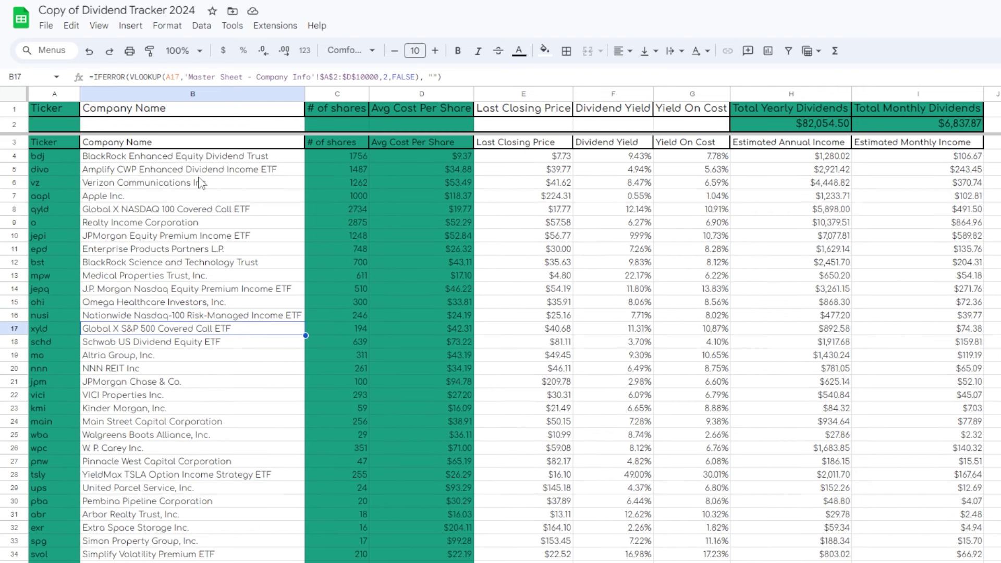
key(Down)
key(Down)
key(Up)
key(Up)
key(Down)
key(Up)
key(Up)
key(Right)
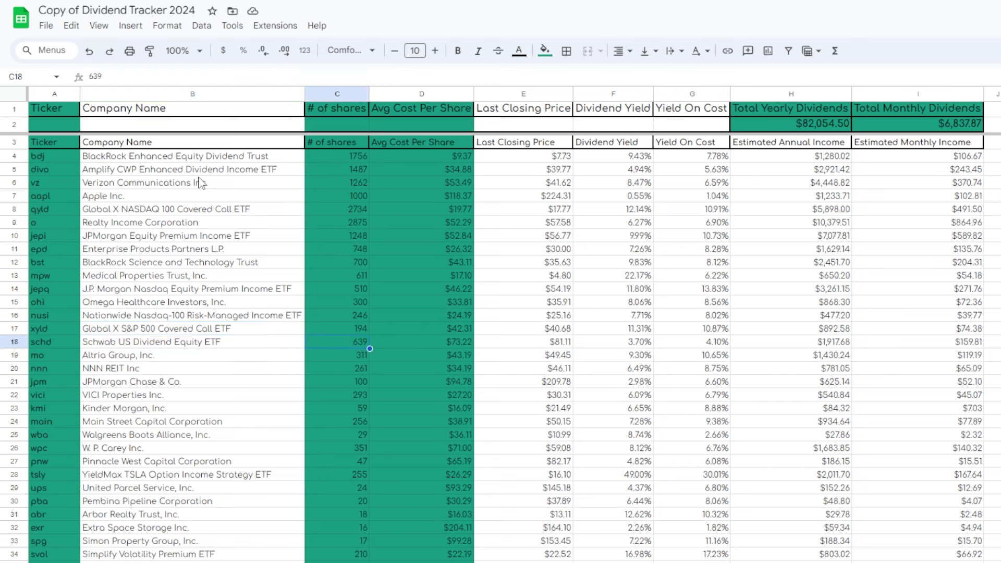
key(Left)
key(Left)
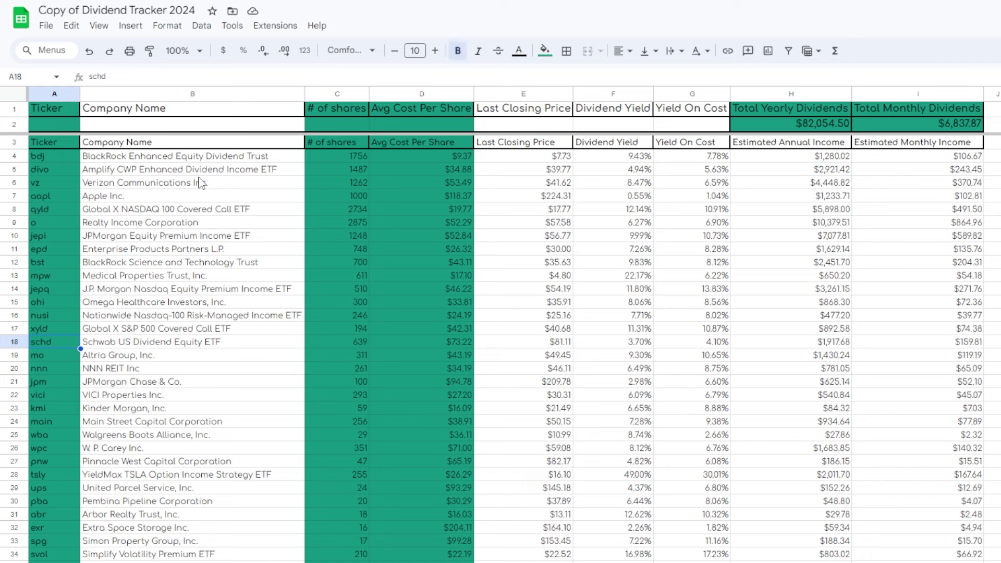
key(Right)
key(Up)
key(Up)
key(Up)
key(Up)
key(Up)
key(Up)
key(Up)
key(Up)
key(Down)
key(Down)
key(Down)
key(Down)
key(Down)
key(Down)
key(Down)
key(Down)
key(Down)
key(Down)
key(Down)
key(Down)
key(Down)
key(Down)
key(Down)
key(Down)
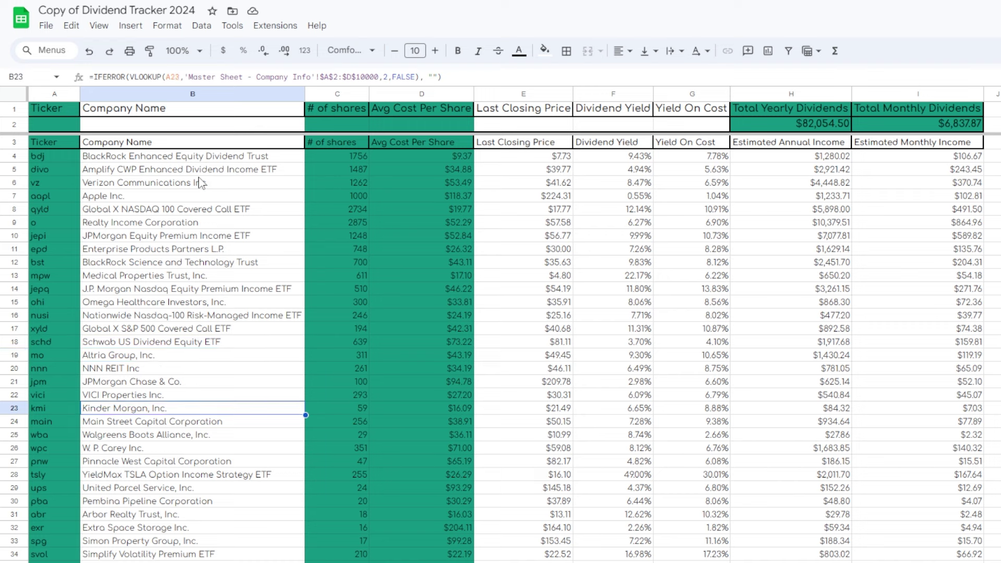
key(Down)
key(Down)
key(Down)
key(Right)
key(Up)
key(Up)
key(Up)
key(Up)
key(Up)
key(Up)
key(Up)
key(Up)
key(Up)
key(Up)
key(Up)
key(Up)
key(Up)
key(Up)
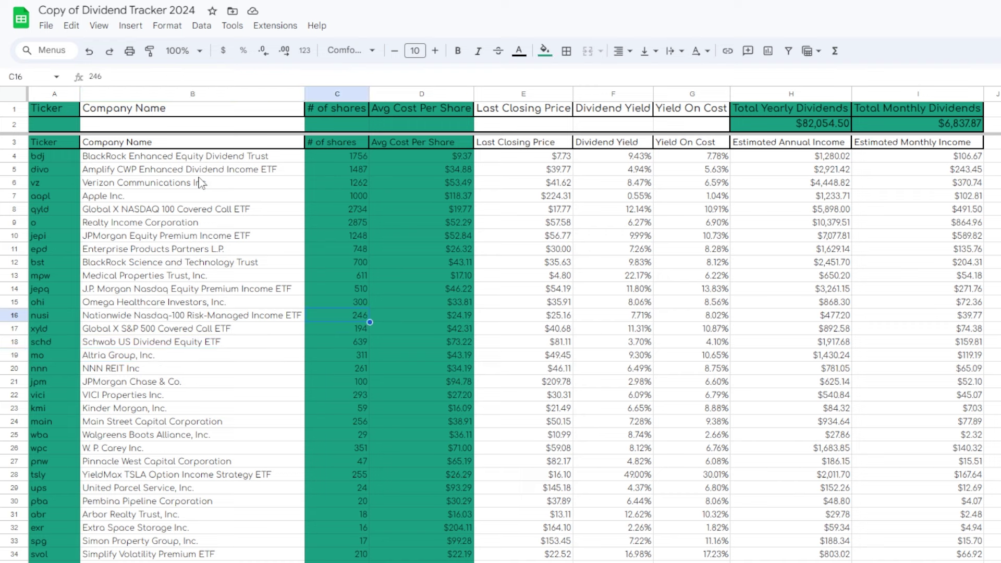
key(Up)
key(Up)
key(Up)
key(Up)
key(Up)
key(Up)
key(Up)
key(Up)
key(Up)
key(Right)
key(Right)
key(Right)
key(Right)
key(Right)
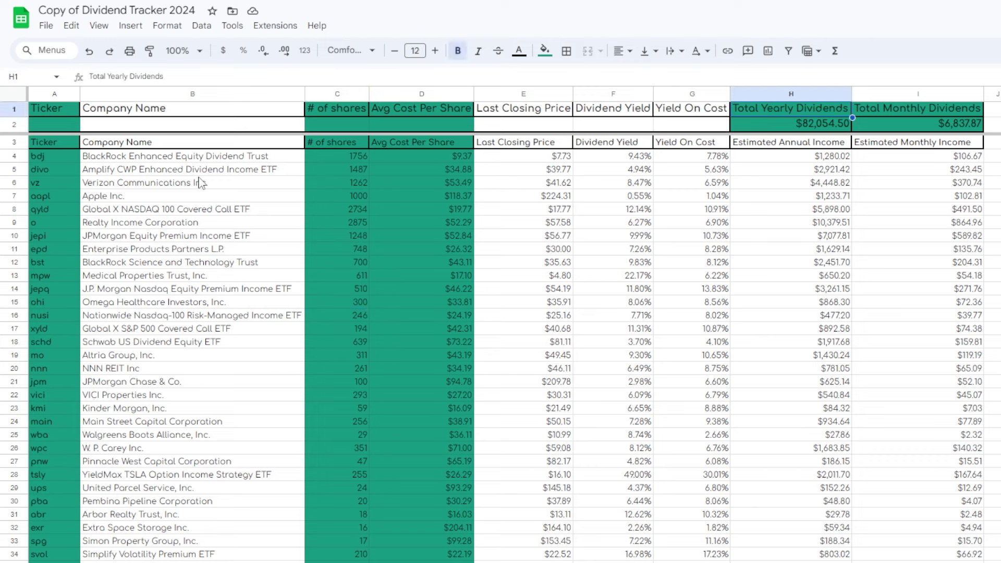
key(Right)
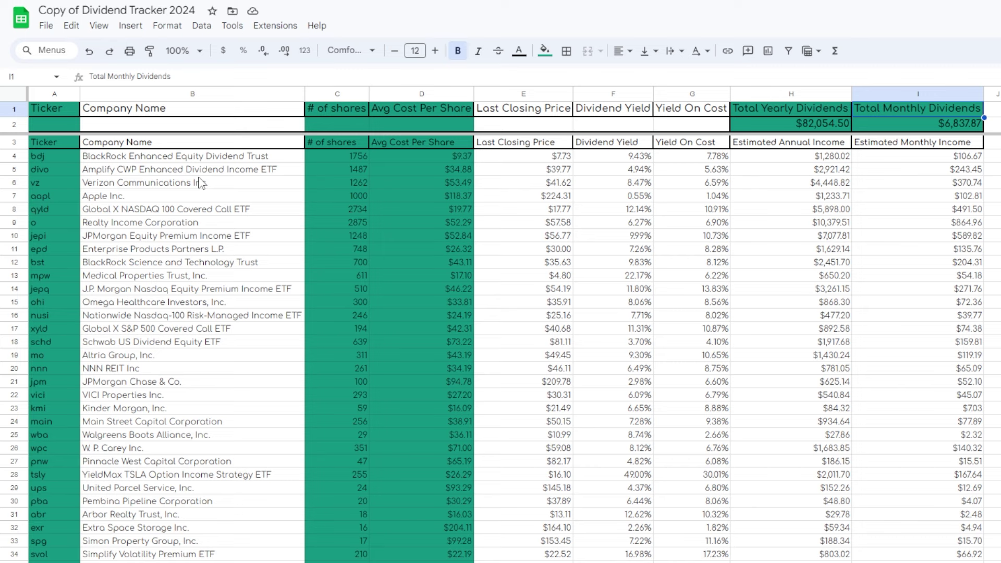
key(Left)
key(Left)
key(Left)
key(Left)
key(Left)
key(Left)
key(Left)
key(Down)
key(Down)
key(Down)
key(Down)
key(Down)
key(Down)
key(Down)
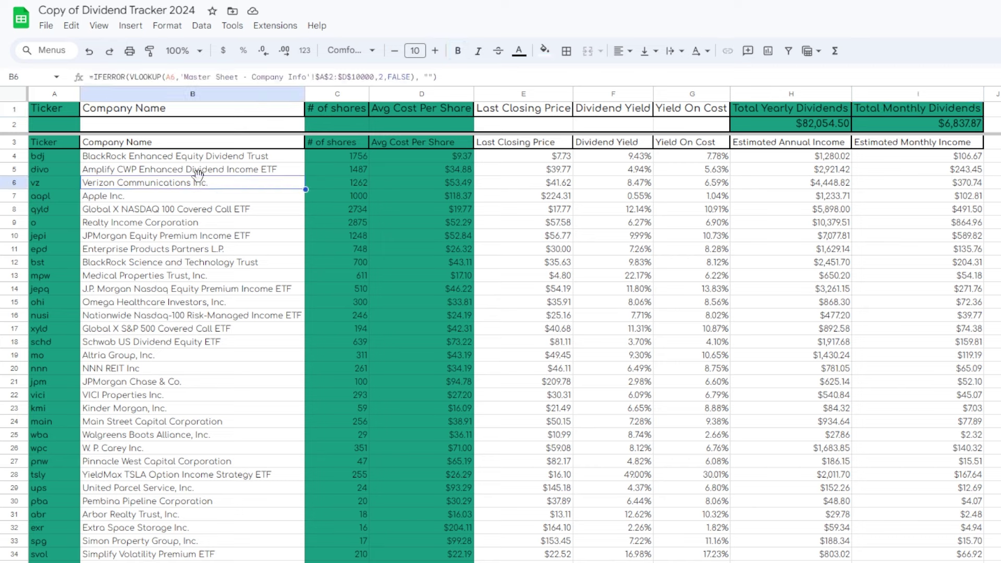
key(Down)
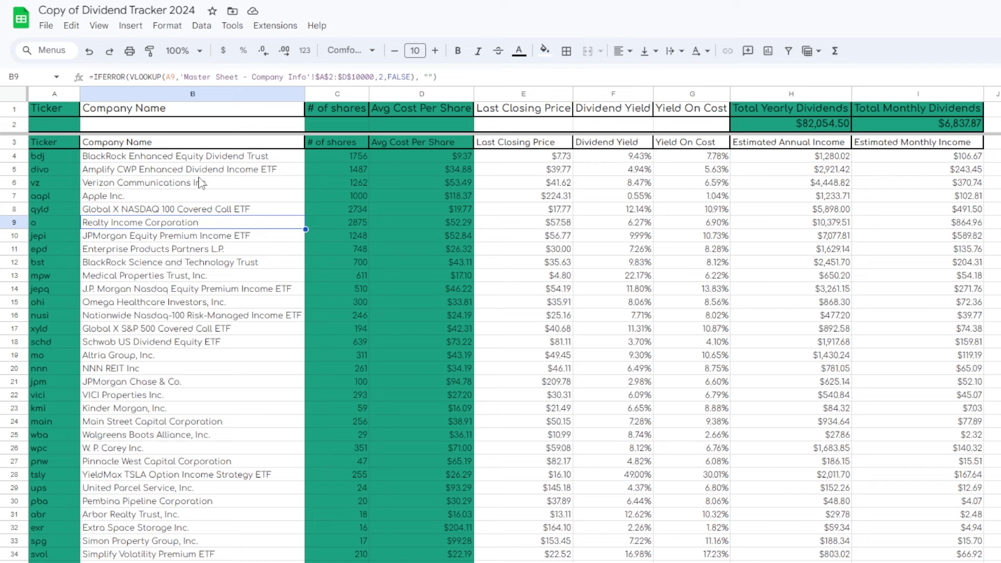
key(Down)
key(Down)
key(Down)
key(Down)
key(Down)
key(Down)
key(Down)
key(Down)
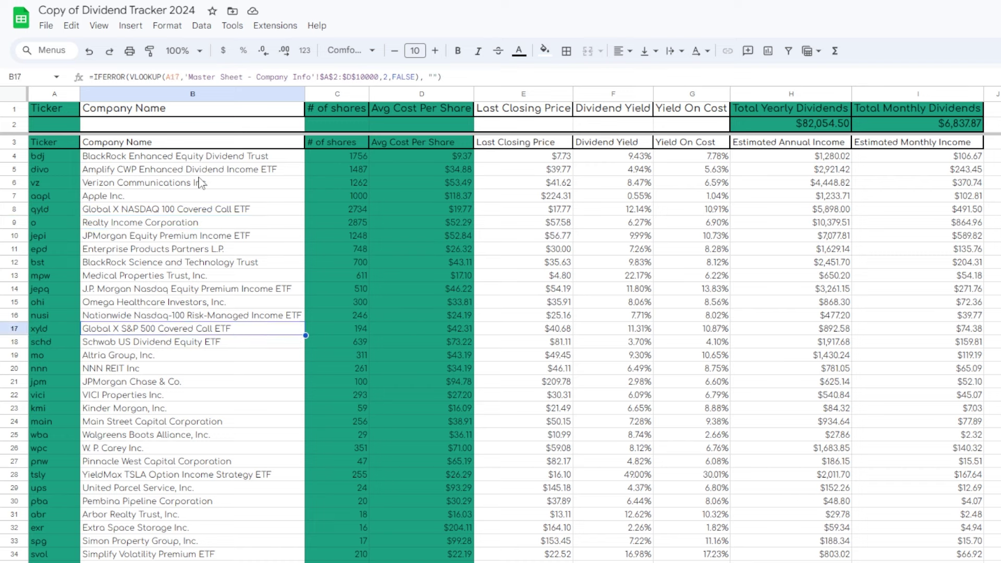
key(Down)
key(Down)
key(Down)
key(Down)
key(Down)
key(Down)
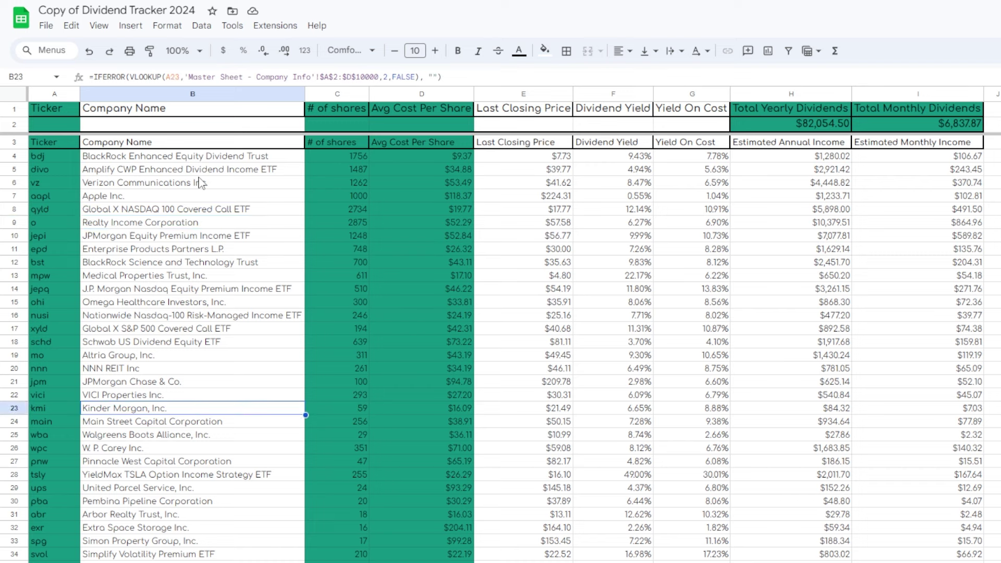
key(Down)
key(Down)
key(Down)
key(Down)
key(Down)
key(Down)
key(Down)
key(Down)
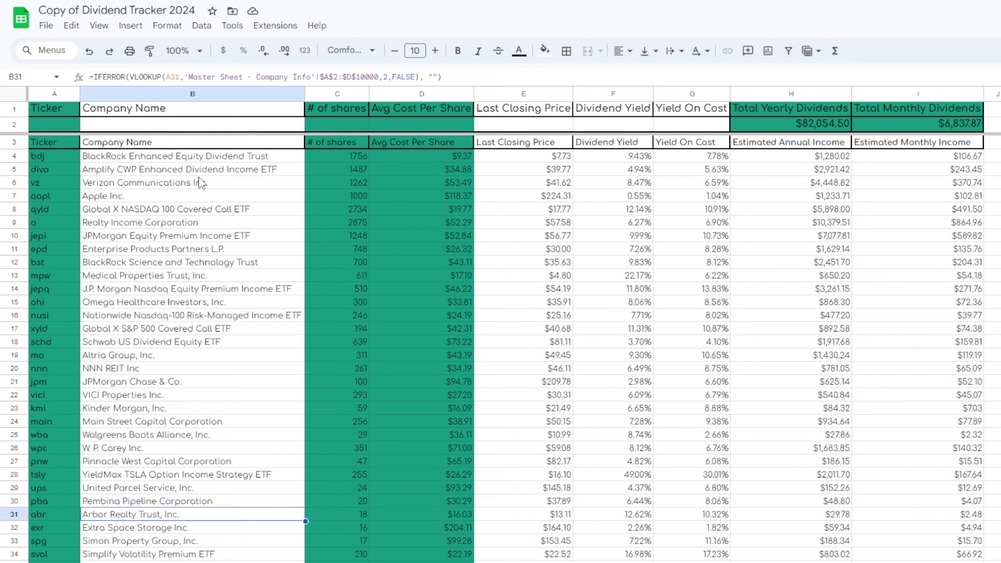
key(Down)
key(Down)
key(Down)
key(Down)
key(Down)
key(Down)
key(Down)
key(Down)
key(Down)
key(Down)
key(Down)
key(Down)
key(Down)
key(Down)
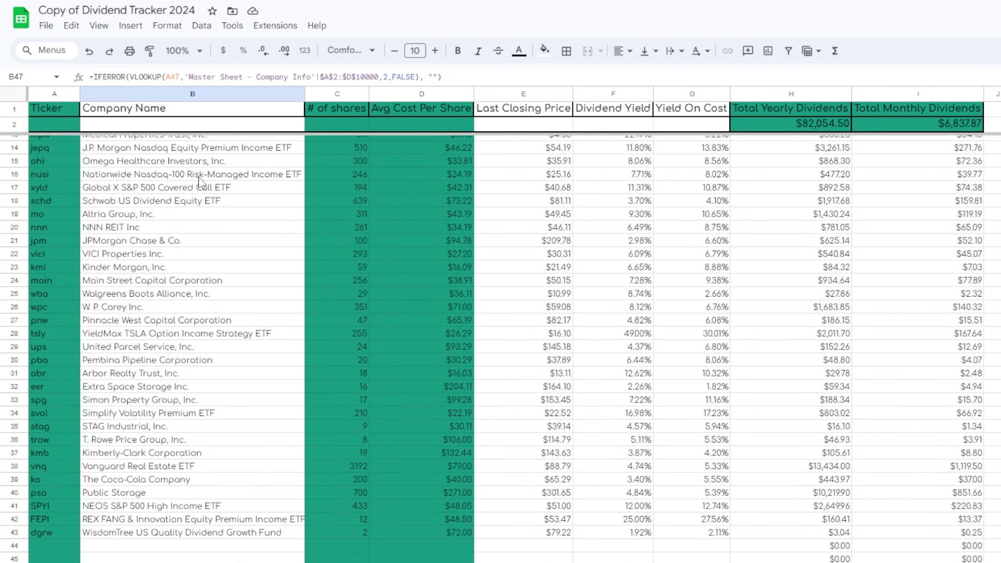
key(Up)
key(Up)
key(Up)
key(Up)
key(Up)
key(Up)
key(Up)
key(Up)
key(Up)
key(Up)
key(Up)
key(Up)
key(Up)
key(Up)
key(Up)
key(Up)
key(Up)
key(Up)
key(Up)
key(Up)
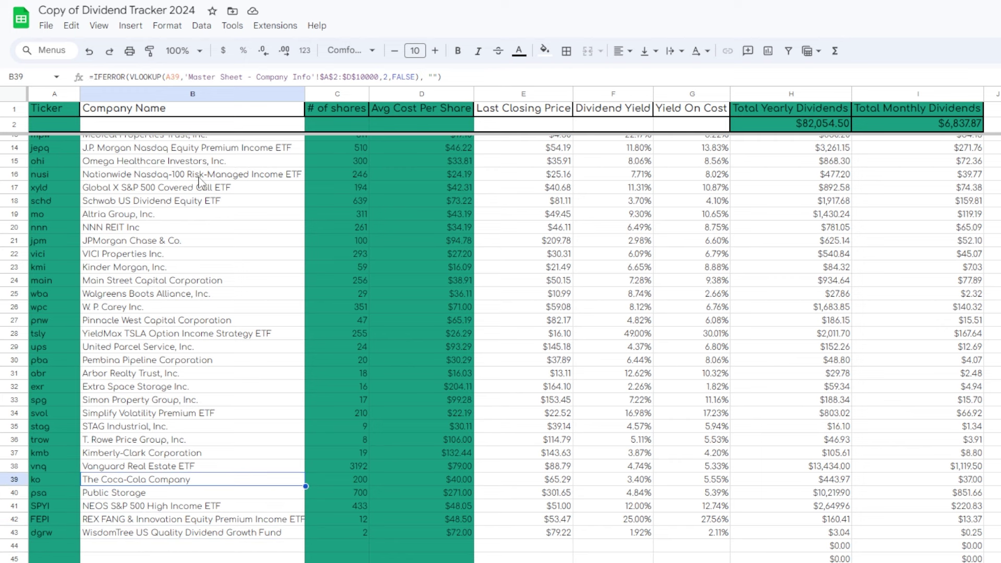
key(Up)
key(Up)
key(Up)
key(Up)
key(Up)
key(Up)
key(Up)
key(Up)
key(Up)
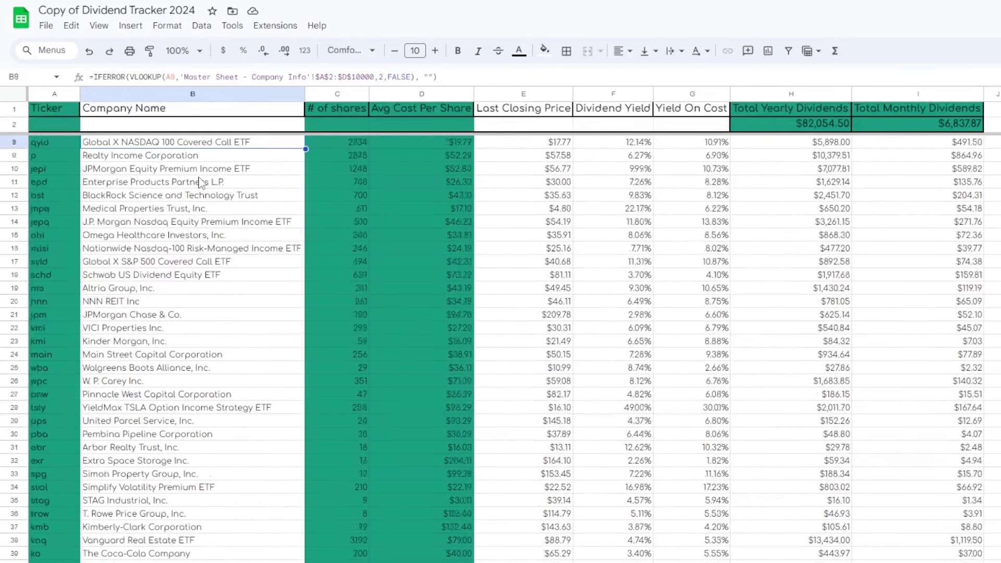
key(Up)
key(Up)
key(Up)
key(Up)
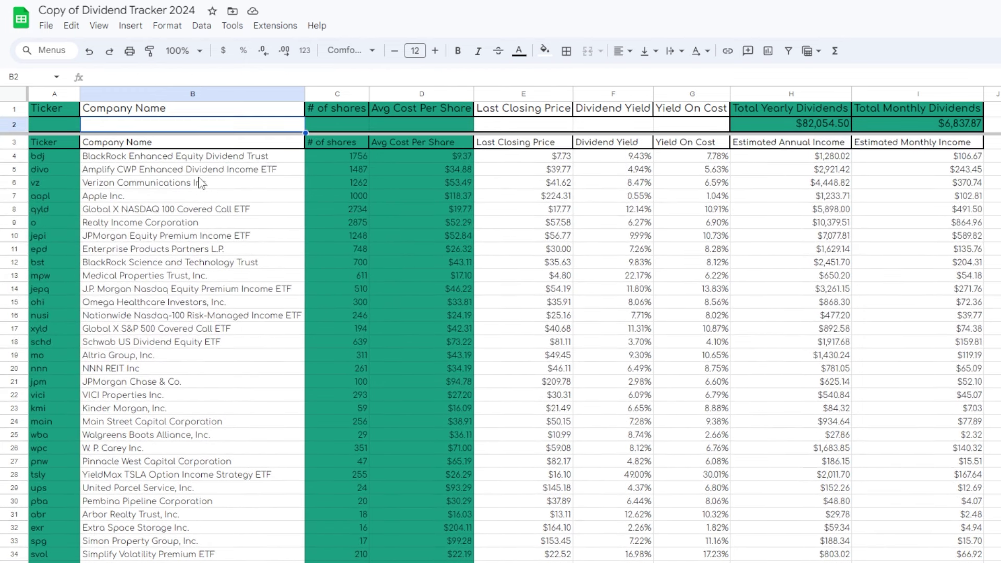
key(Up)
key(Down)
key(Right)
key(Right)
key(Right)
key(Right)
key(Right)
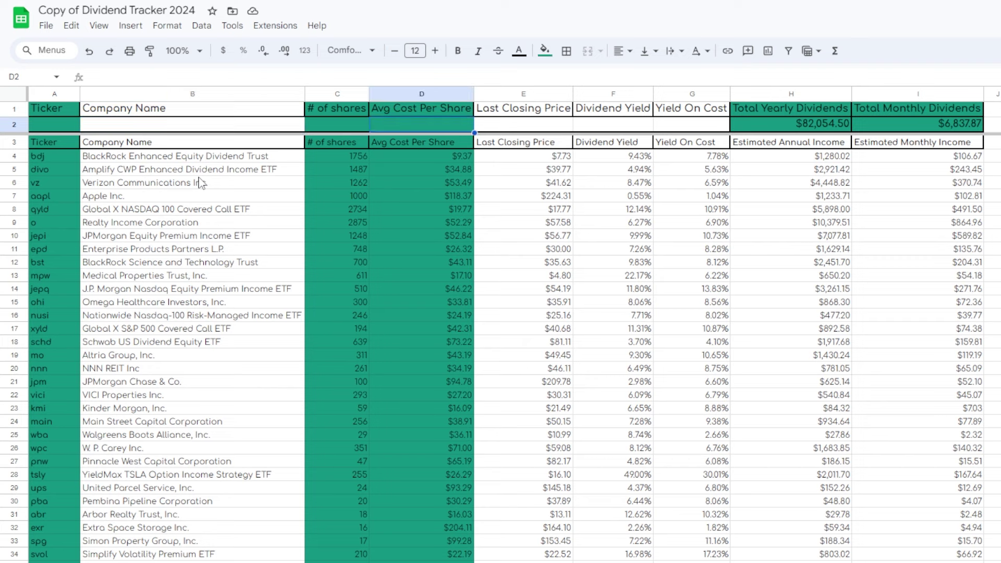
key(Right)
key(Right)
key(Up)
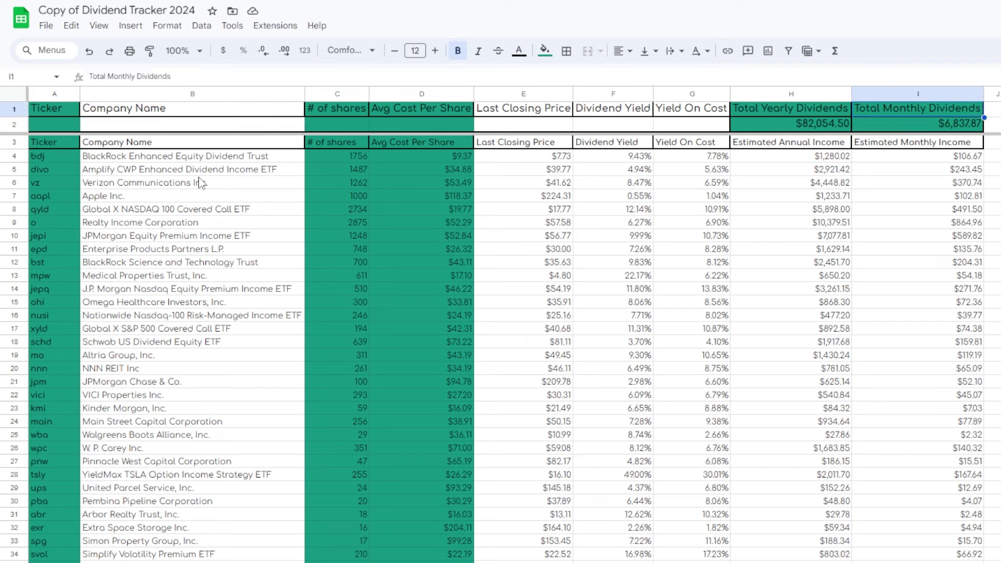
key(Down)
key(Left)
key(Right)
key(Up)
key(Left)
key(Left)
key(Left)
key(Left)
key(Left)
key(Left)
key(Left)
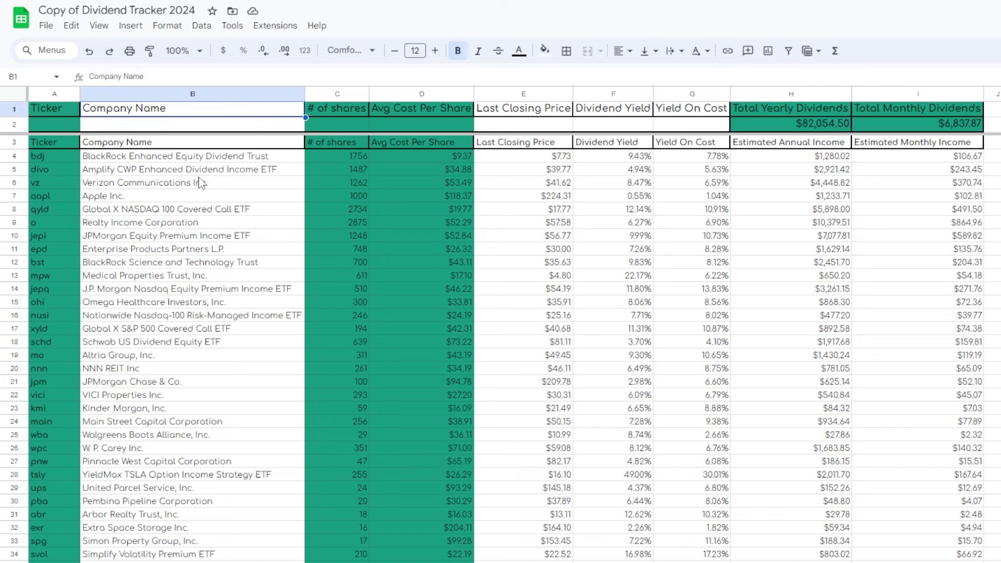
key(Down)
key(Down)
key(Down)
key(Down)
key(Down)
key(Down)
key(Down)
key(Down)
key(Down)
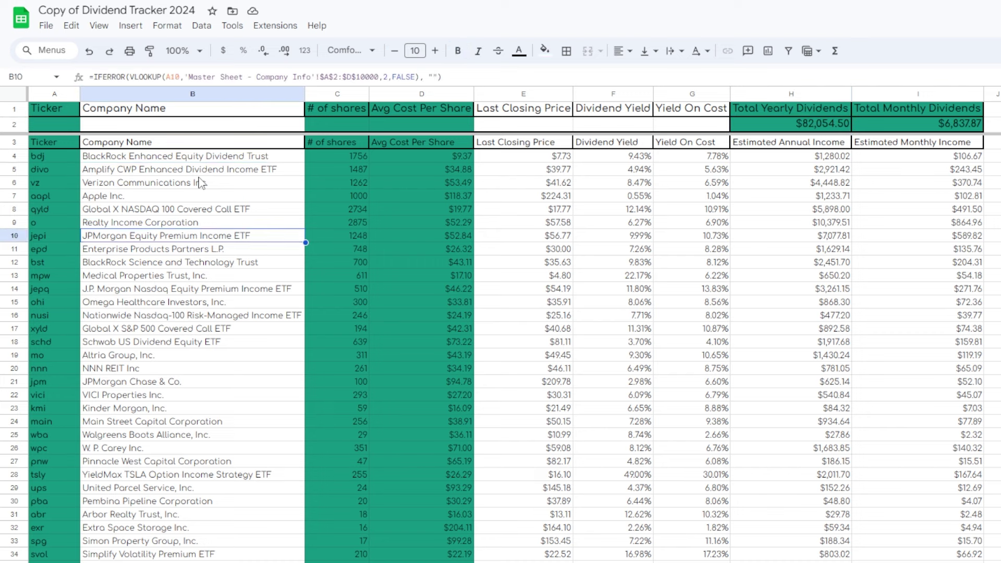
key(Down)
key(Down)
key(Down)
key(Down)
key(Down)
key(Down)
key(Down)
key(Down)
key(Down)
key(Down)
key(Down)
key(Down)
key(Down)
key(Down)
key(Down)
key(Down)
key(Down)
key(Down)
key(Down)
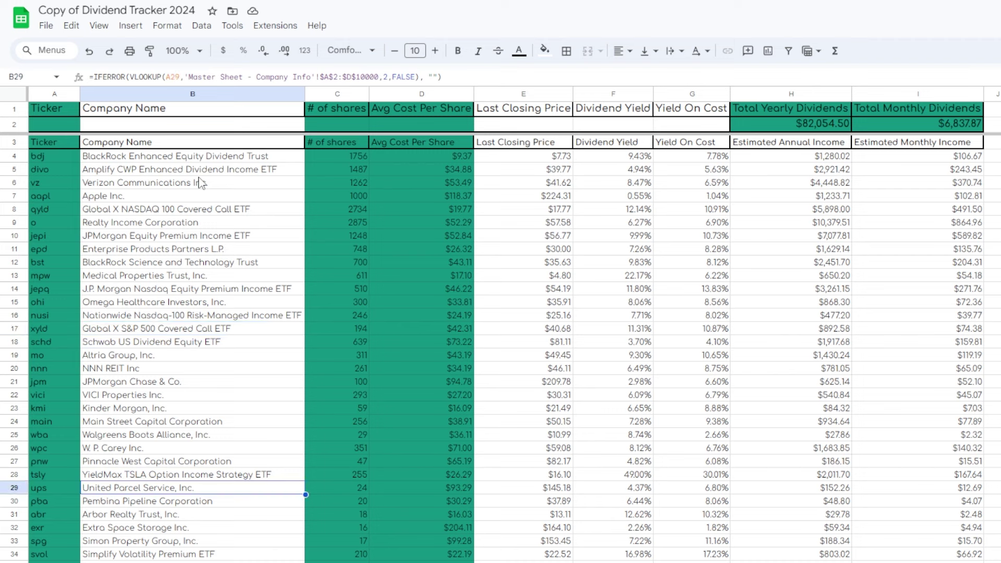
key(Up)
key(Up)
key(Up)
key(Up)
key(Up)
key(Up)
key(Up)
key(Up)
key(Up)
key(Up)
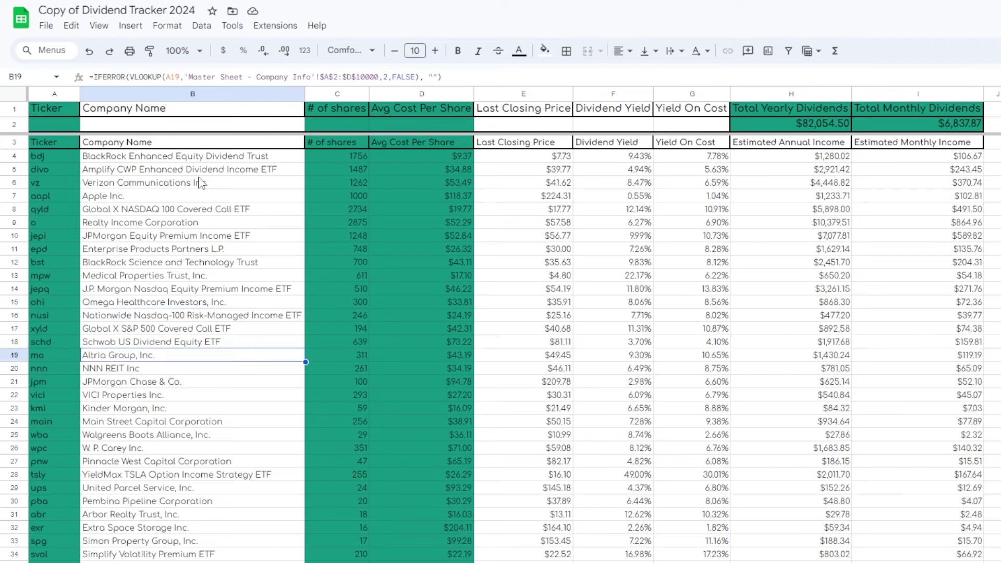
key(Down)
key(Down)
key(Down)
key(Down)
key(Down)
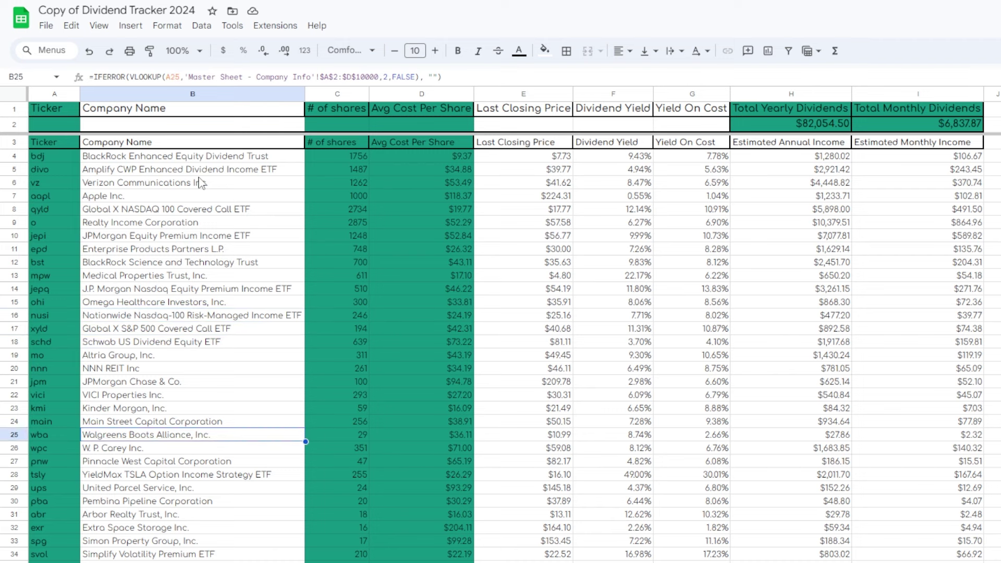
key(Down)
key(Down)
key(Down)
key(Down)
key(Down)
key(Down)
key(Down)
key(Down)
key(Down)
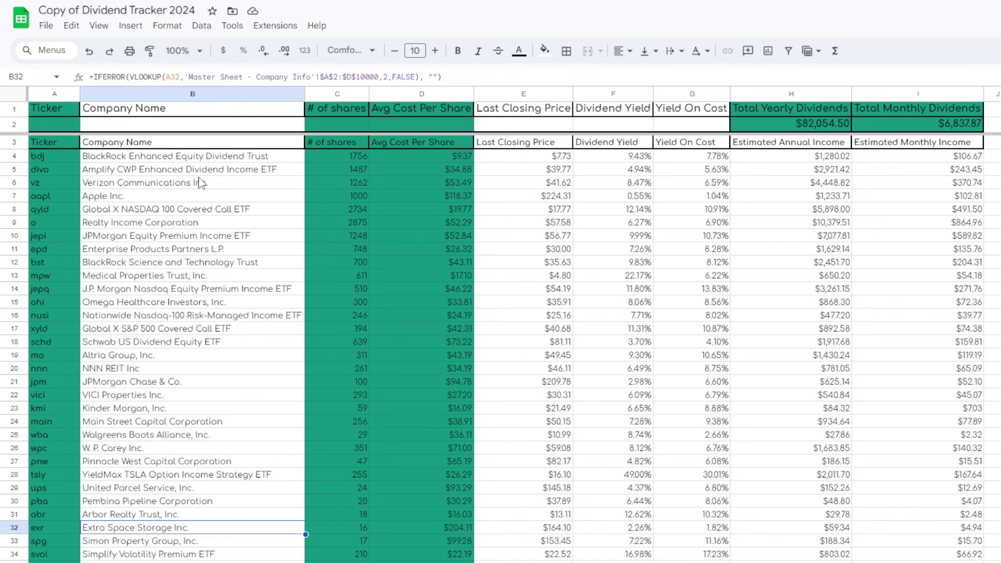
key(Down)
key(Down)
key(Down)
key(Down)
key(Down)
key(Down)
key(Down)
key(Down)
key(Down)
key(Down)
key(Down)
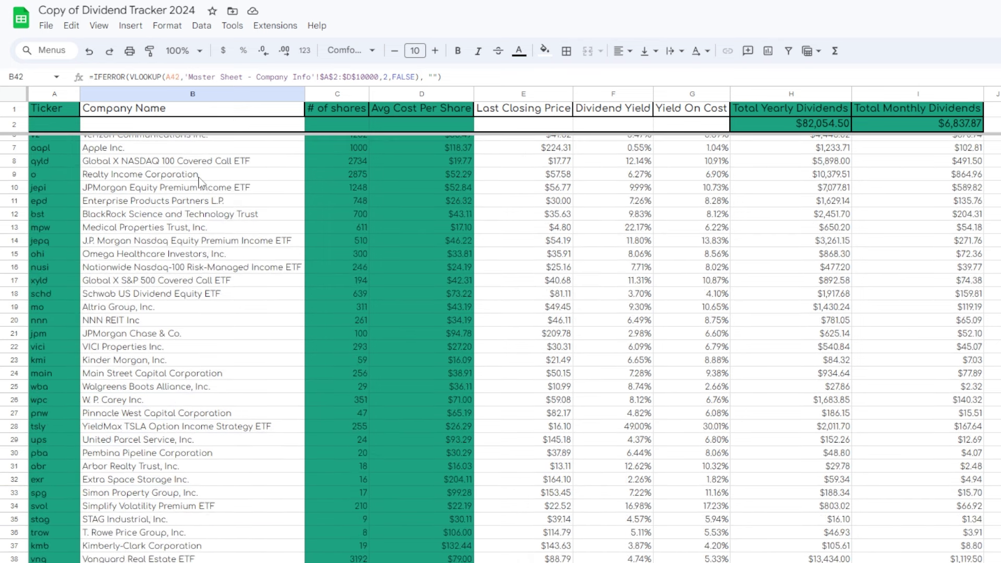
key(Up)
key(Up)
key(Up)
key(Up)
key(Up)
key(Up)
key(Up)
key(Up)
key(Up)
key(Up)
key(Up)
key(Up)
key(Up)
key(Up)
key(Up)
key(Up)
key(Up)
key(Up)
key(Up)
key(Up)
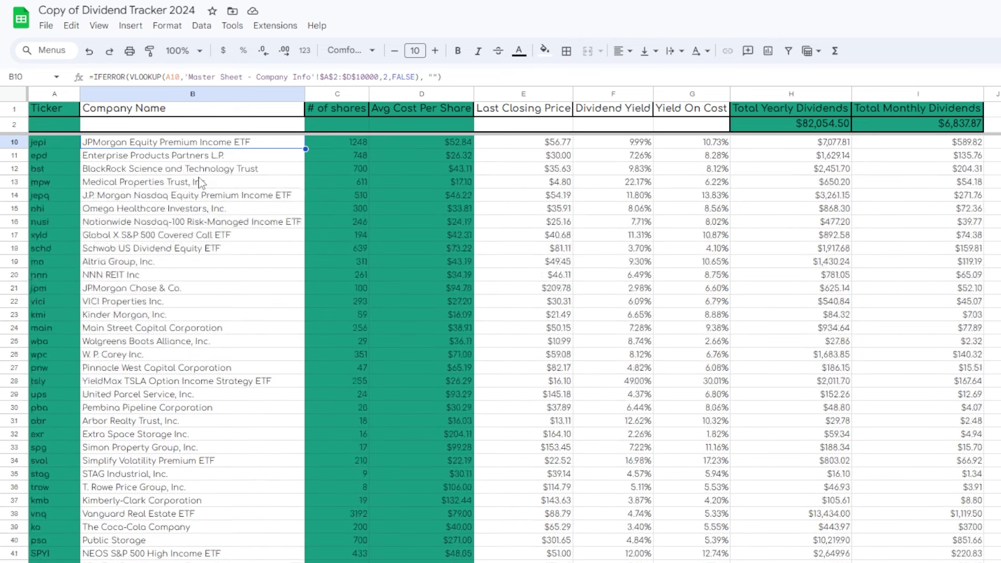
key(Up)
key(Up)
key(Up)
key(Up)
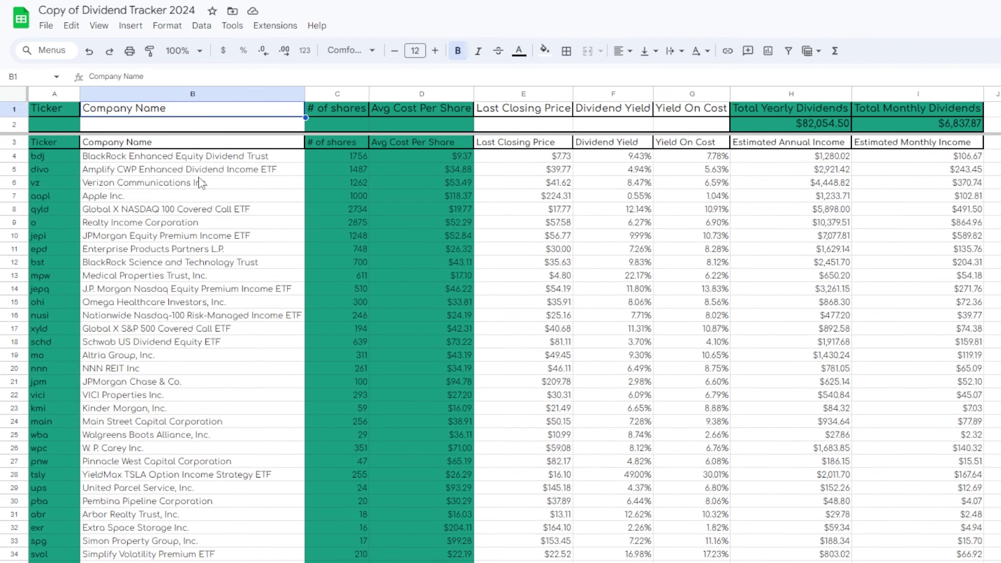
key(Down)
key(Down)
key(Down)
key(Down)
key(Down)
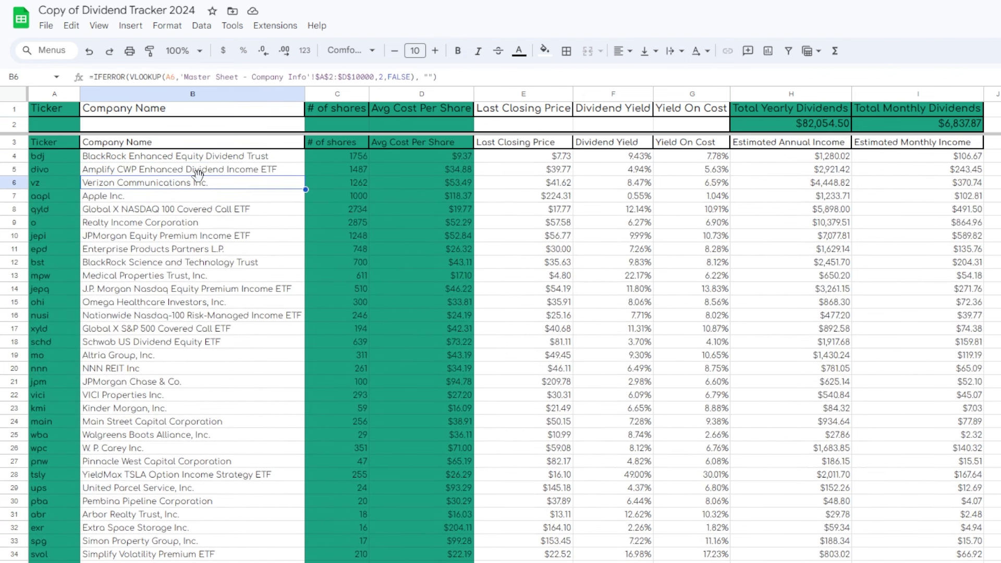
key(Down)
key(Down)
key(Down)
key(Down)
key(Down)
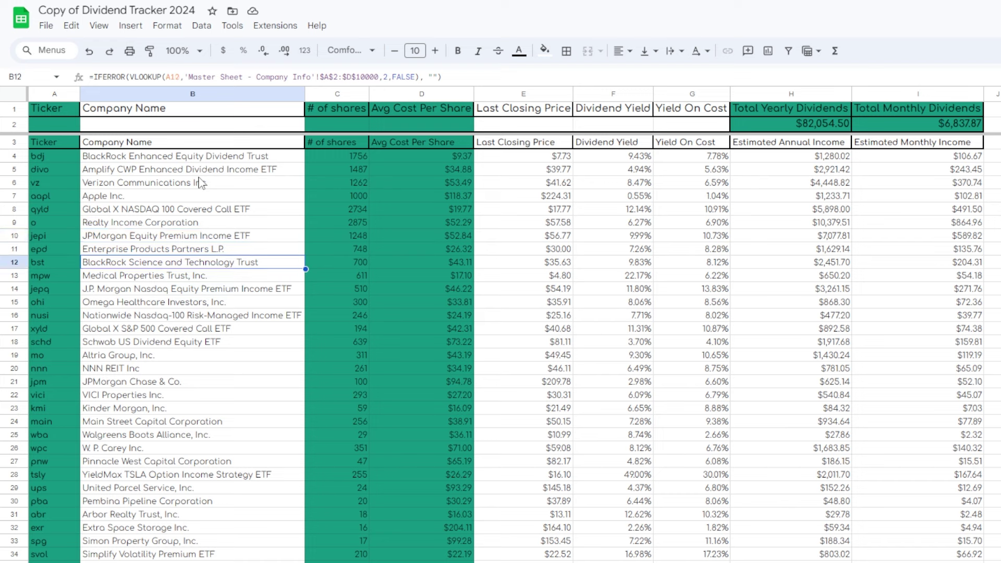
key(Down)
key(Down)
key(Down)
key(Down)
key(Down)
key(Down)
key(Down)
key(Down)
key(Down)
key(Down)
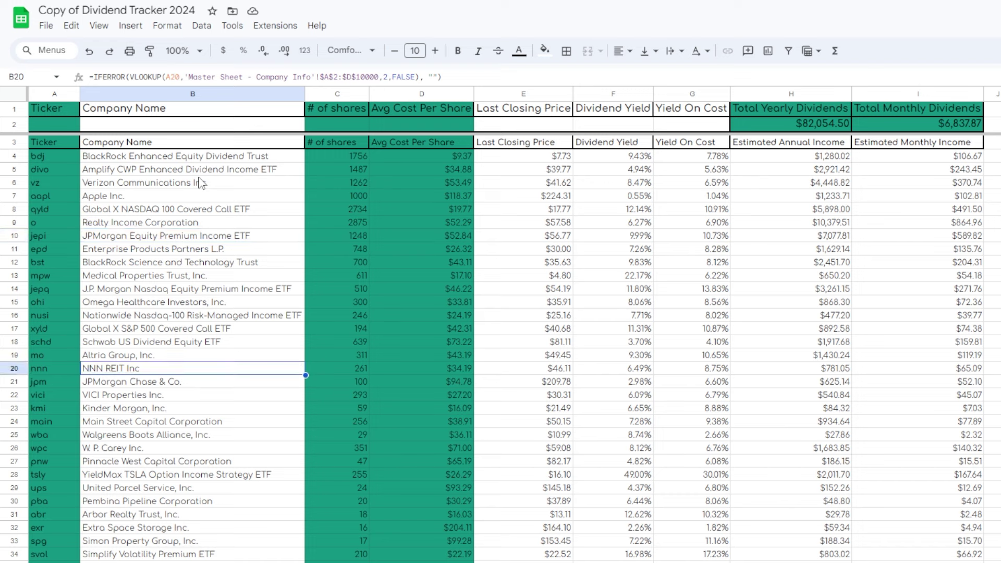
key(Down)
key(Down)
key(Down)
key(Down)
key(Down)
key(Down)
key(Down)
key(Down)
key(Down)
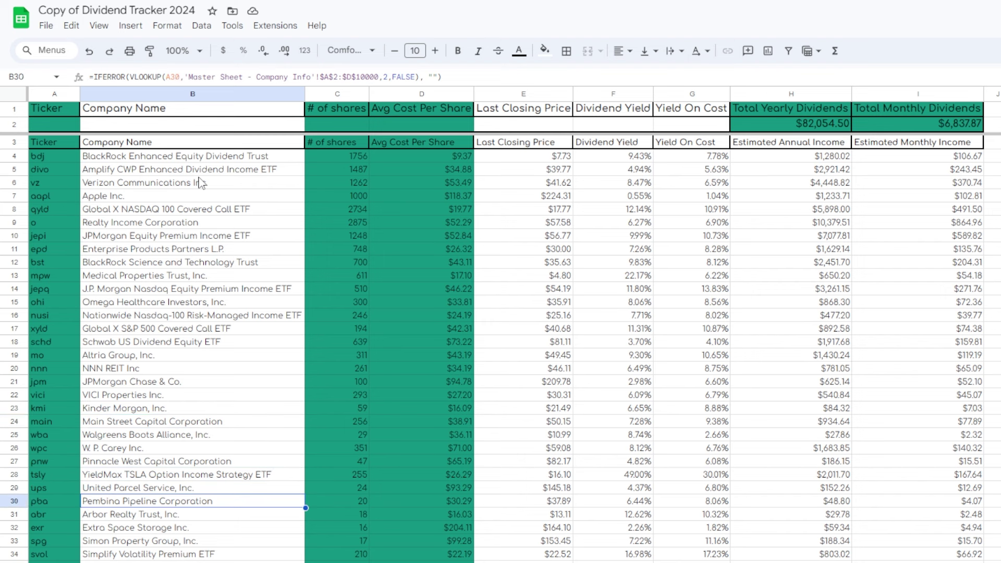
key(Down)
key(Down)
key(Down)
key(Down)
key(Down)
key(Down)
key(Down)
key(Down)
key(Down)
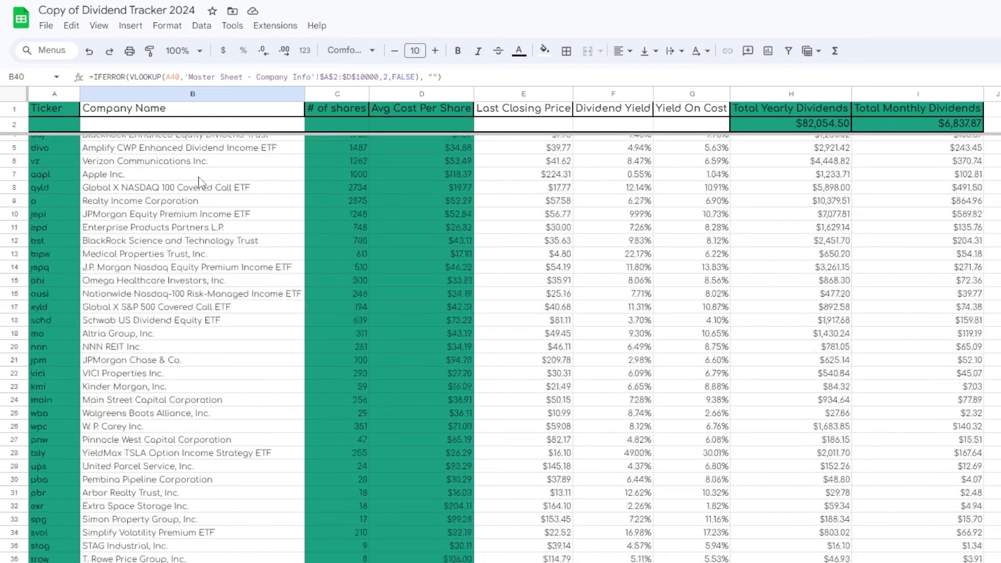
key(Down)
key(Down)
key(Down)
key(Down)
key(Down)
key(Down)
key(Down)
key(Up)
key(Up)
key(Up)
key(Up)
key(Up)
key(Up)
key(Up)
key(Up)
key(Up)
key(Up)
key(Up)
key(Up)
key(Up)
key(Up)
key(Up)
key(Up)
key(Up)
key(Up)
key(Up)
key(Up)
key(Up)
key(Up)
key(Up)
key(Up)
key(Up)
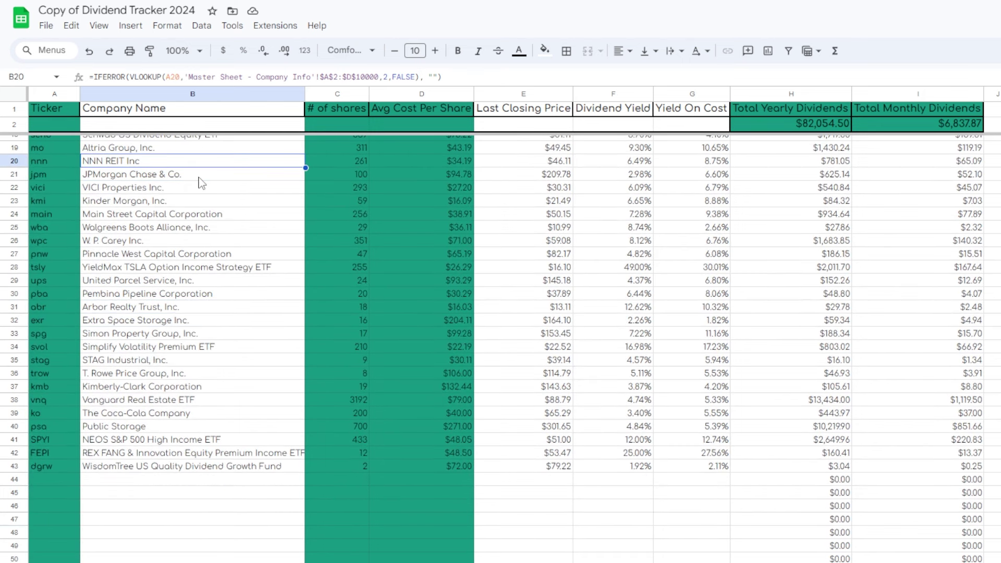
key(Up)
key(Up)
key(Up)
key(Up)
key(Up)
key(Up)
key(Up)
key(Up)
key(Up)
key(Up)
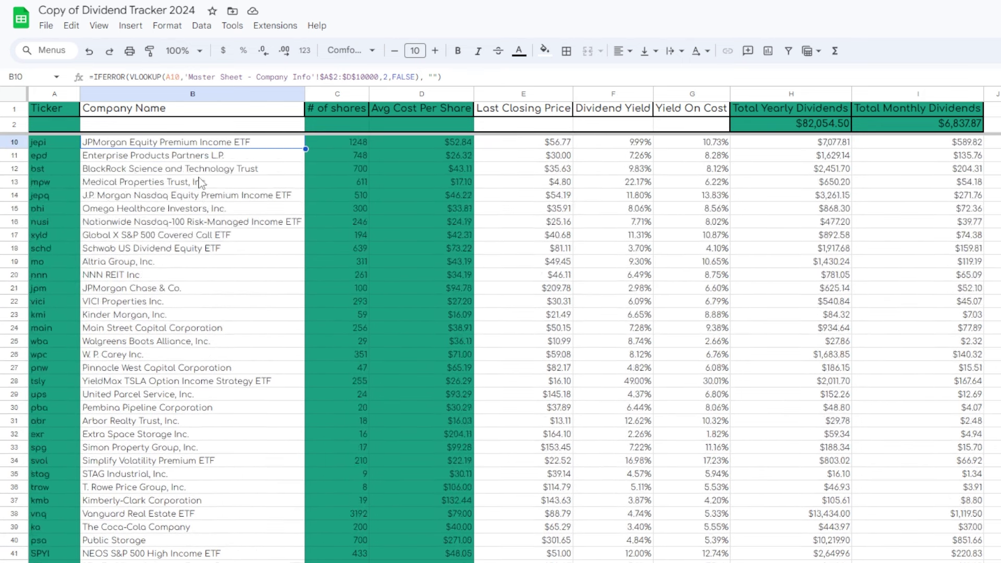
key(Up)
key(Up)
key(Up)
key(Up)
key(Up)
key(Up)
key(Up)
key(Up)
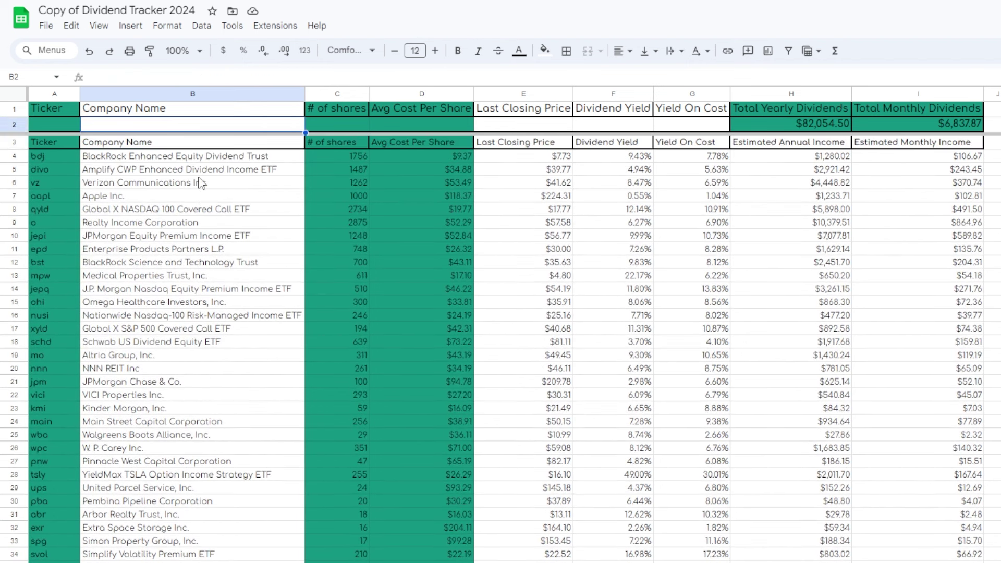
key(Up)
key(Down)
key(Down)
key(Down)
key(Down)
key(Down)
key(Down)
key(Down)
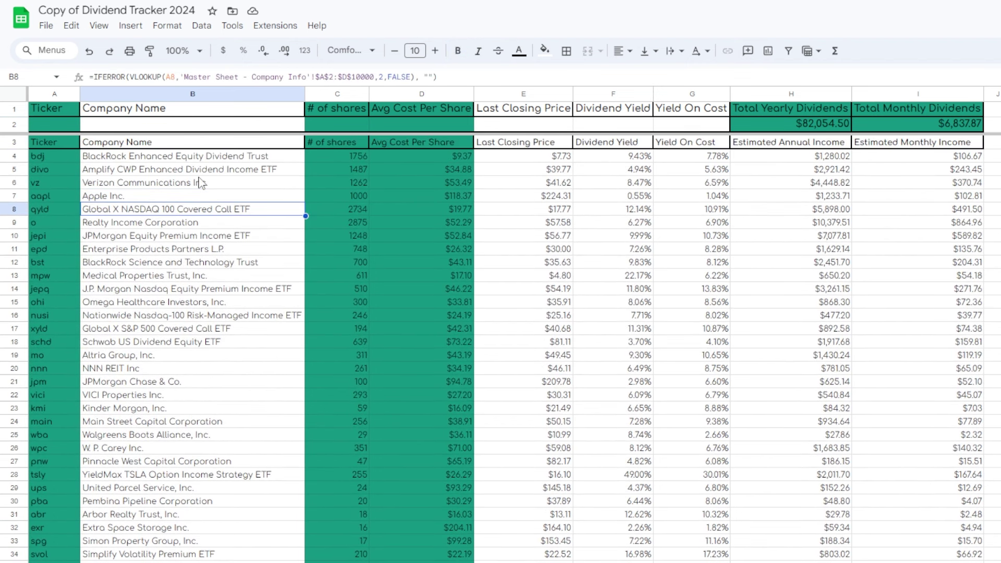
key(Right)
key(Right)
key(Right)
key(Right)
key(Right)
key(Right)
key(Right)
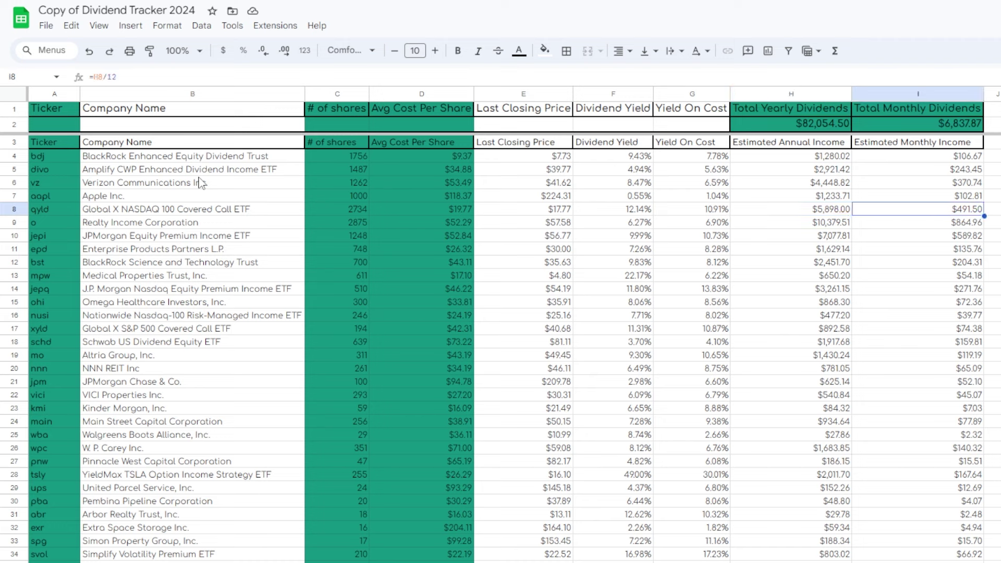
key(Up)
key(Up)
key(Up)
key(Up)
key(Up)
key(Up)
key(Up)
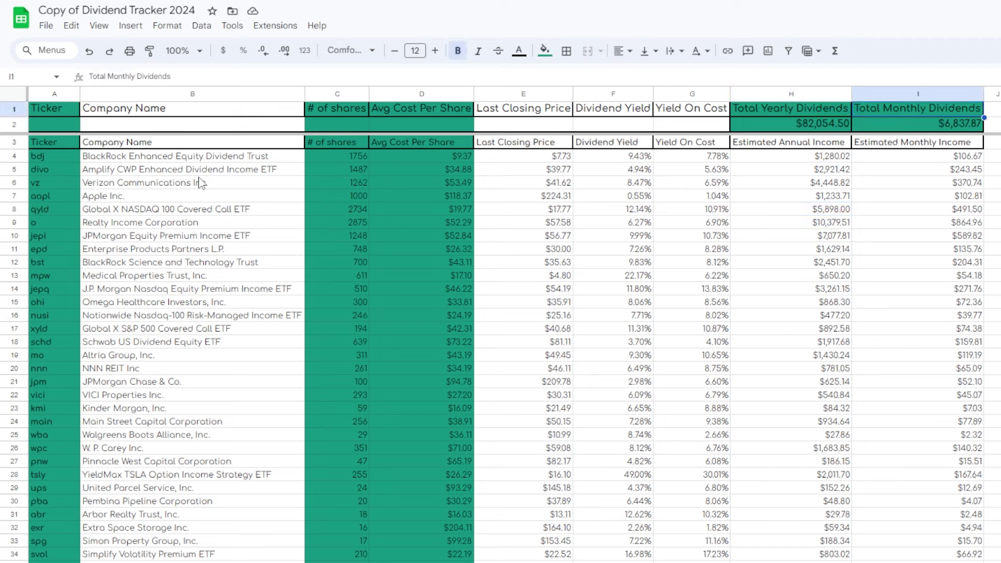
key(Down)
key(Down)
key(Down)
key(Down)
key(Down)
key(Down)
key(Down)
key(Down)
key(Down)
key(Down)
key(Down)
key(Down)
key(Down)
key(Down)
key(Down)
key(Down)
key(Down)
key(Down)
key(Down)
key(Down)
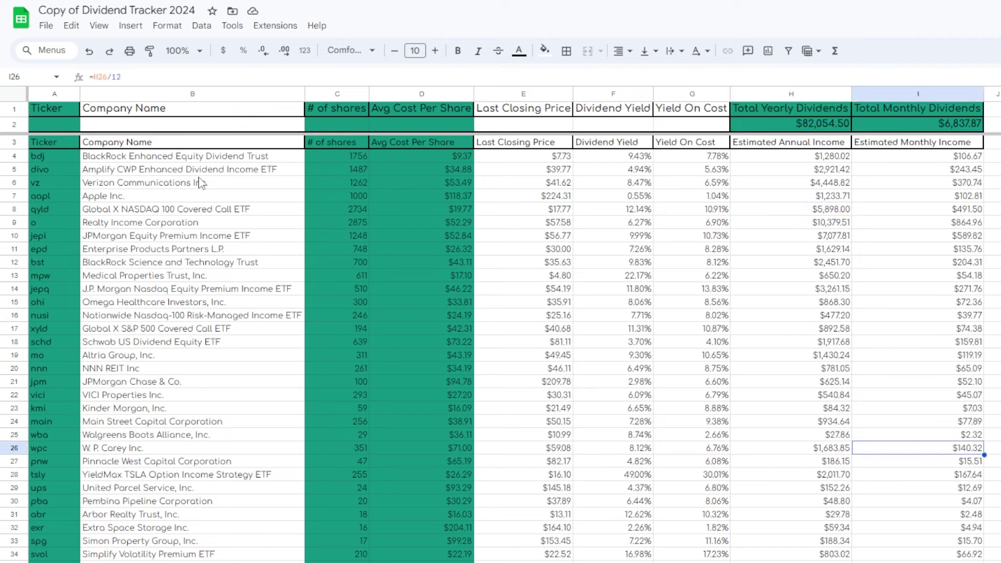
key(Up)
key(Up)
key(Up)
key(Up)
key(Up)
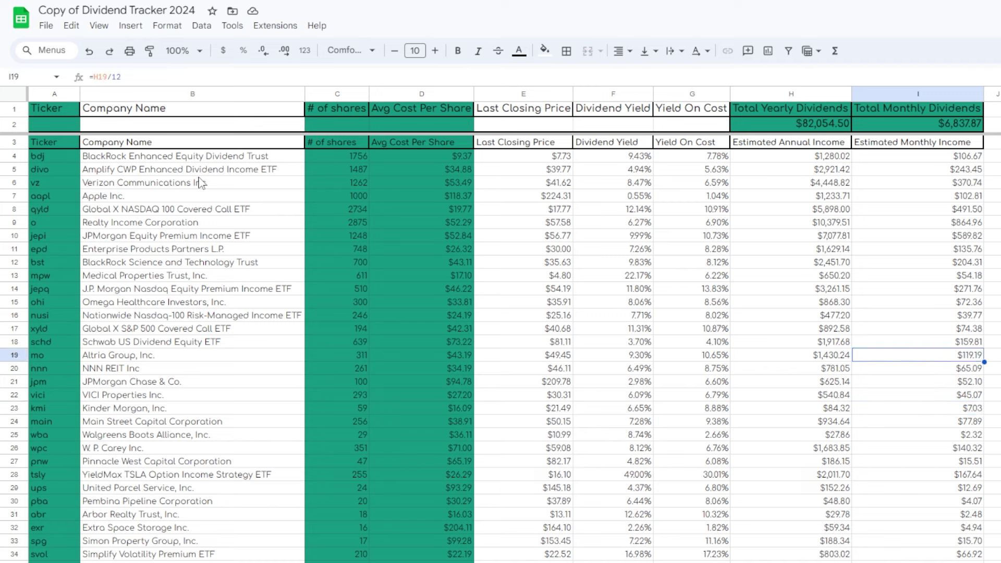
key(Left)
key(Left)
key(Left)
key(Left)
key(Left)
key(Left)
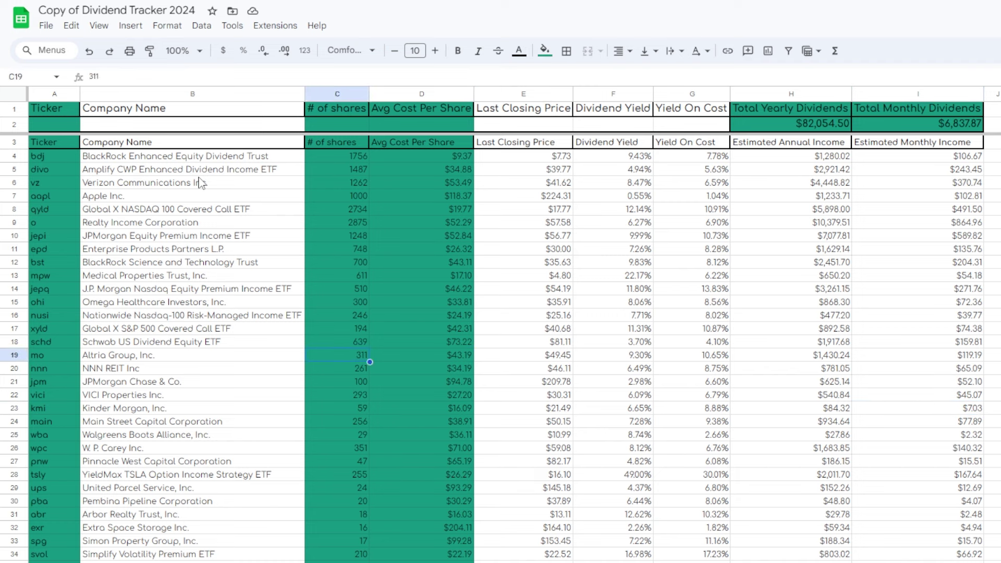
key(Left)
key(Right)
key(Right)
key(Right)
key(Right)
key(Right)
key(Right)
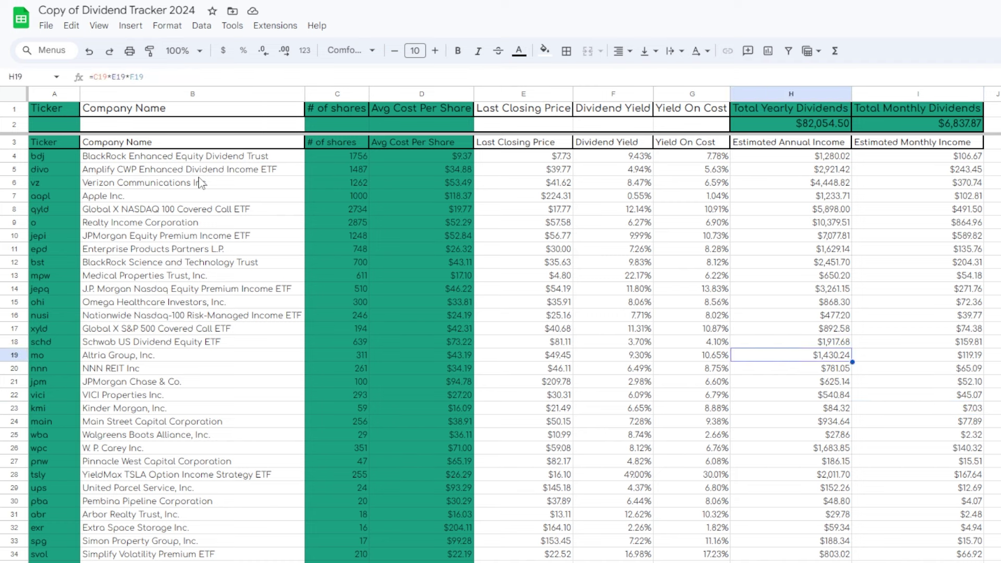
key(Up)
key(Up)
key(Up)
key(Right)
key(Up)
key(Up)
key(Up)
key(Up)
key(Up)
key(Up)
key(Up)
key(Up)
key(Up)
key(Up)
key(Up)
key(Up)
key(Up)
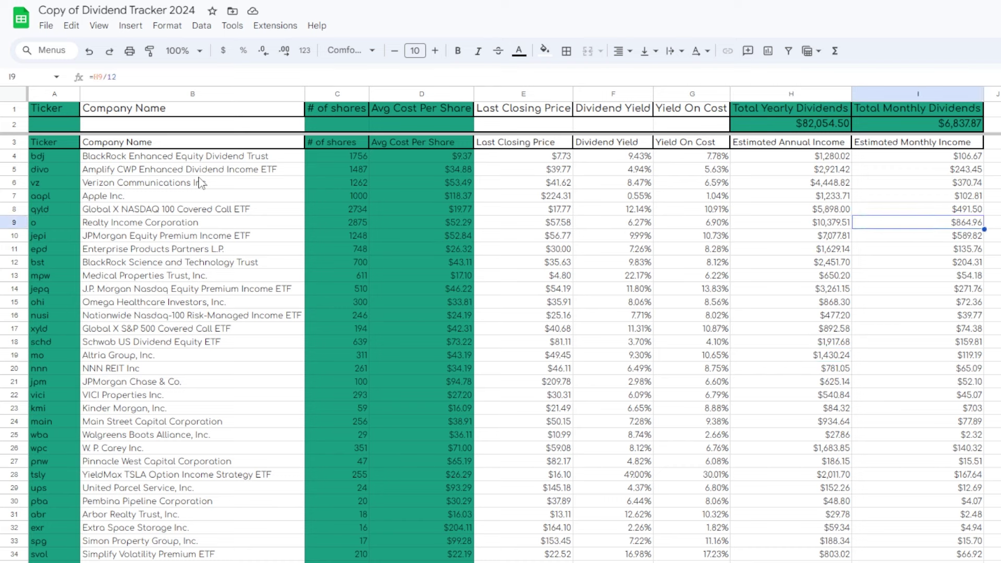
key(Down)
key(Down)
key(Down)
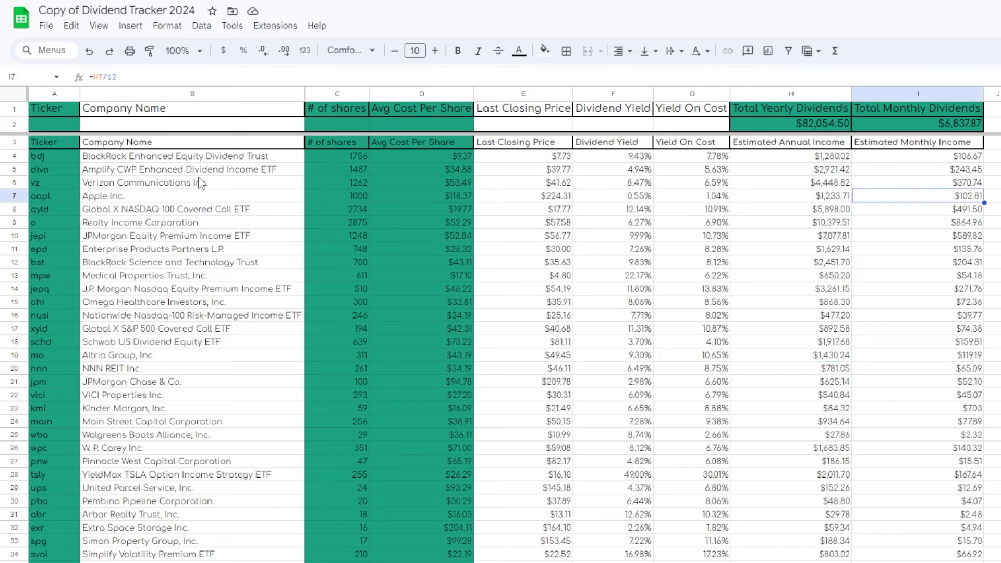
key(Down)
key(Left)
key(Left)
key(Left)
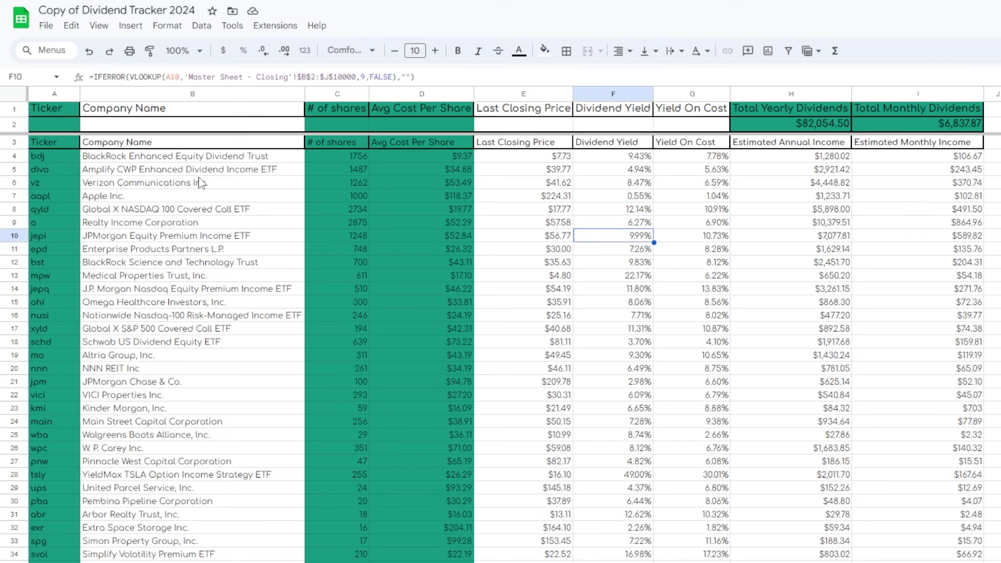
key(Left)
key(Left)
key(Left)
key(Left)
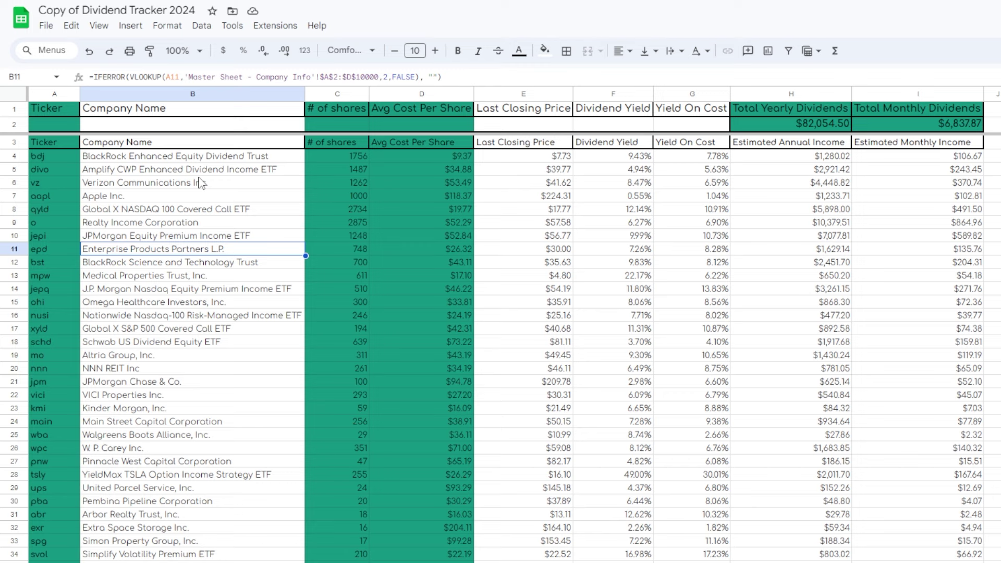
key(Down)
key(Down)
key(Down)
key(Down)
key(Down)
key(Down)
key(Down)
key(Down)
key(Down)
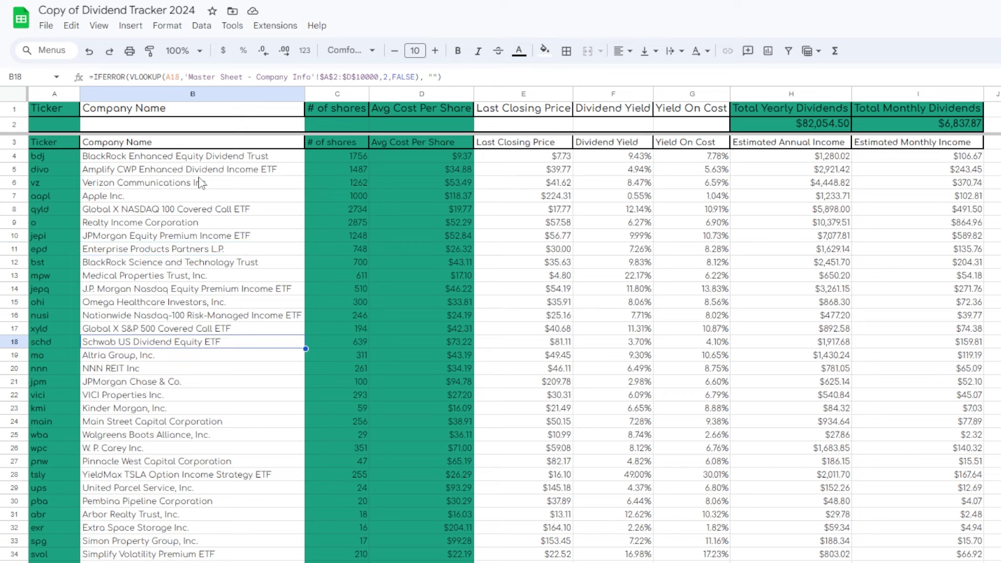
key(Up)
key(Up)
key(Up)
key(Up)
key(Up)
key(Up)
key(Up)
key(Up)
key(Up)
key(Up)
key(Up)
key(Up)
key(Up)
key(Up)
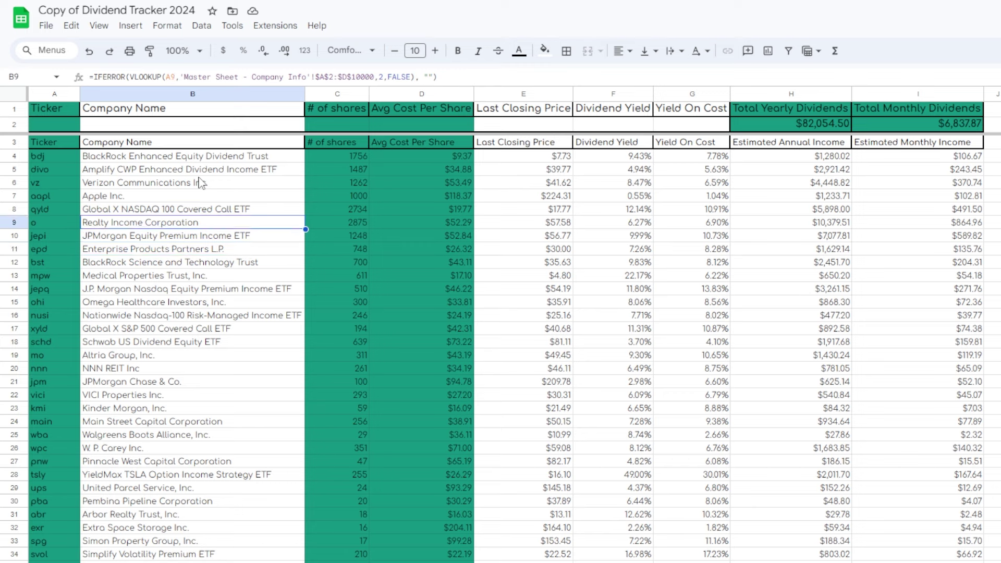
key(Right)
key(Right)
key(Right)
key(Right)
key(Right)
key(Right)
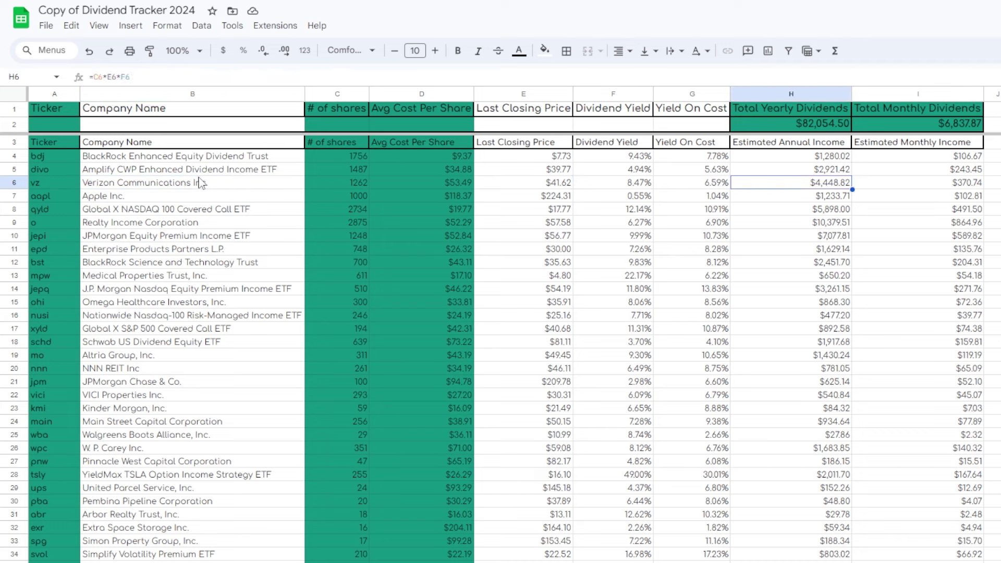
key(Left)
key(Left)
key(Left)
key(Left)
key(Left)
key(Left)
key(Left)
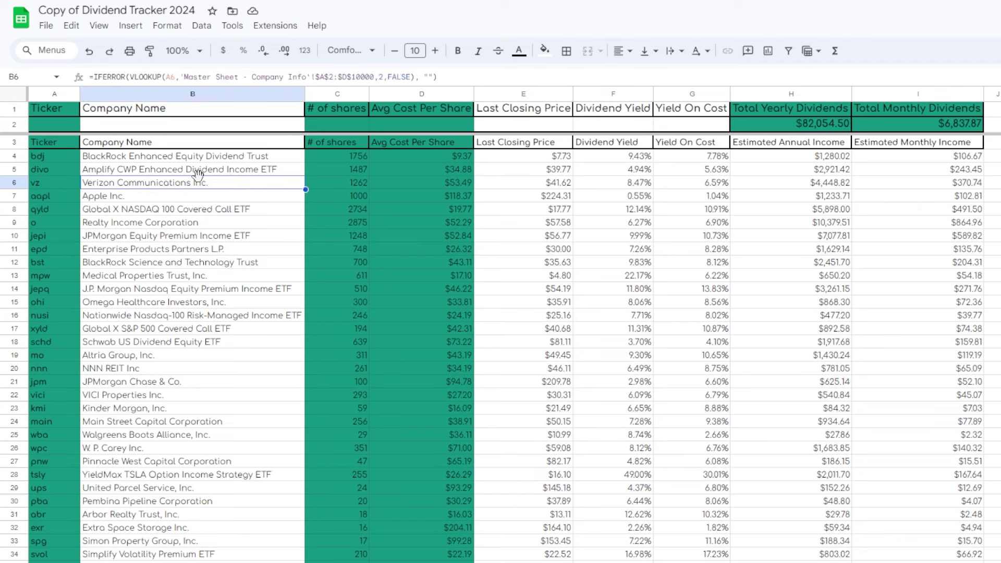
key(Right)
key(Down)
key(Down)
key(Down)
key(Down)
key(Down)
key(Down)
key(Down)
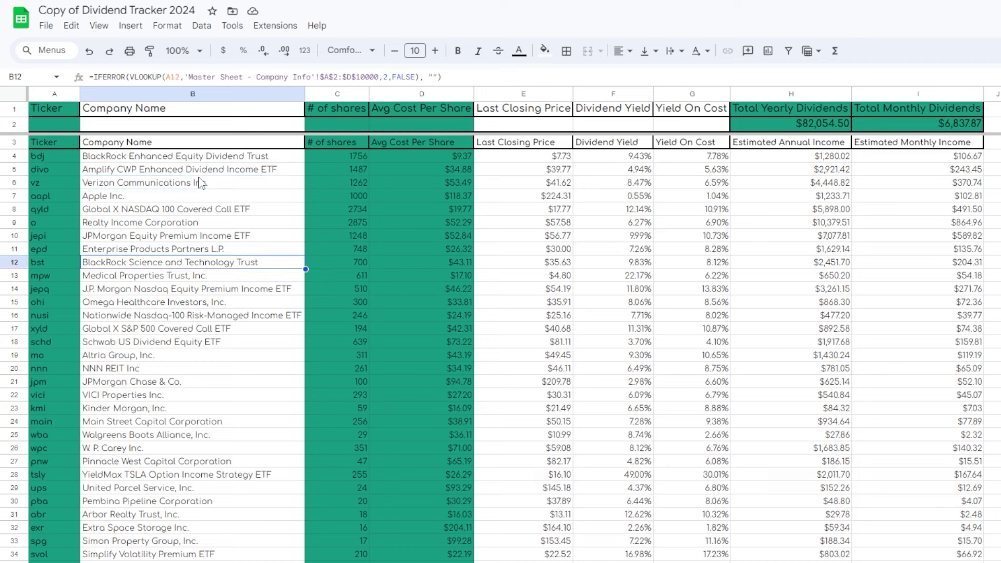
key(Down)
key(Down)
key(Down)
key(Down)
key(Down)
key(Down)
key(Down)
key(Down)
key(Down)
key(Down)
key(Down)
key(Down)
key(Down)
key(Down)
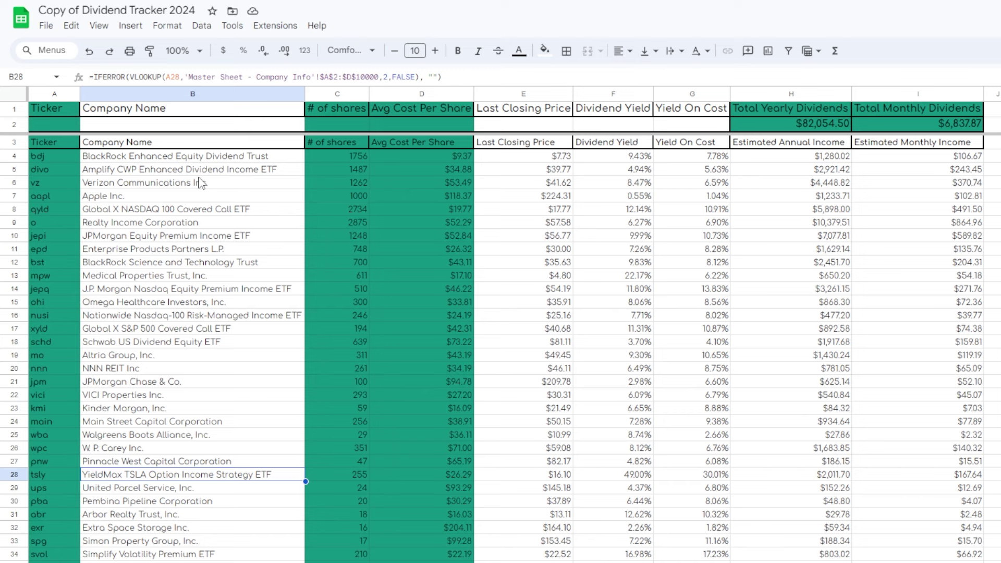
key(Down)
key(Down)
key(Down)
key(Down)
key(Down)
key(Down)
key(Down)
key(Down)
key(Down)
key(Down)
key(Down)
key(Down)
key(Down)
key(Down)
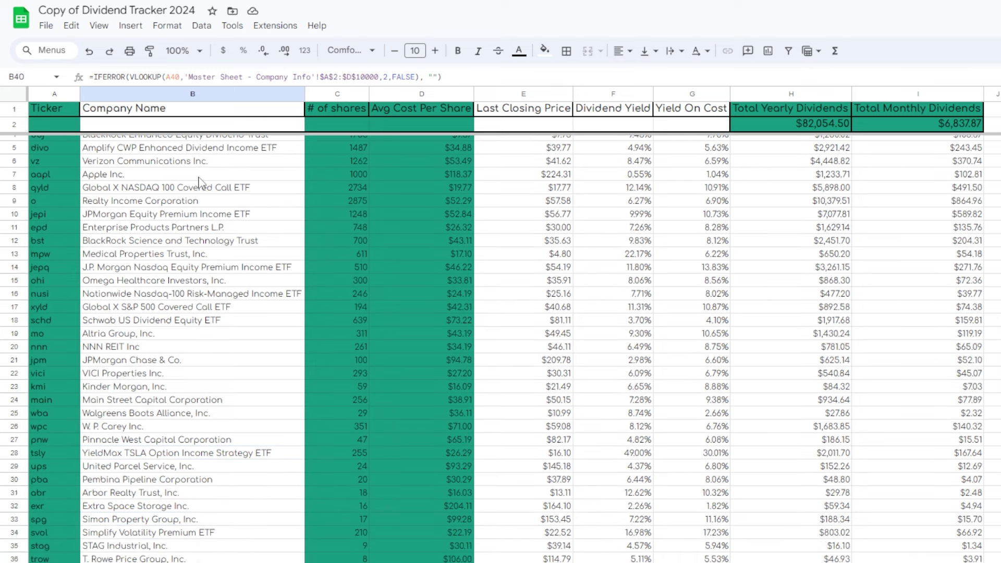
key(Down)
key(Down)
key(Down)
key(Down)
key(Down)
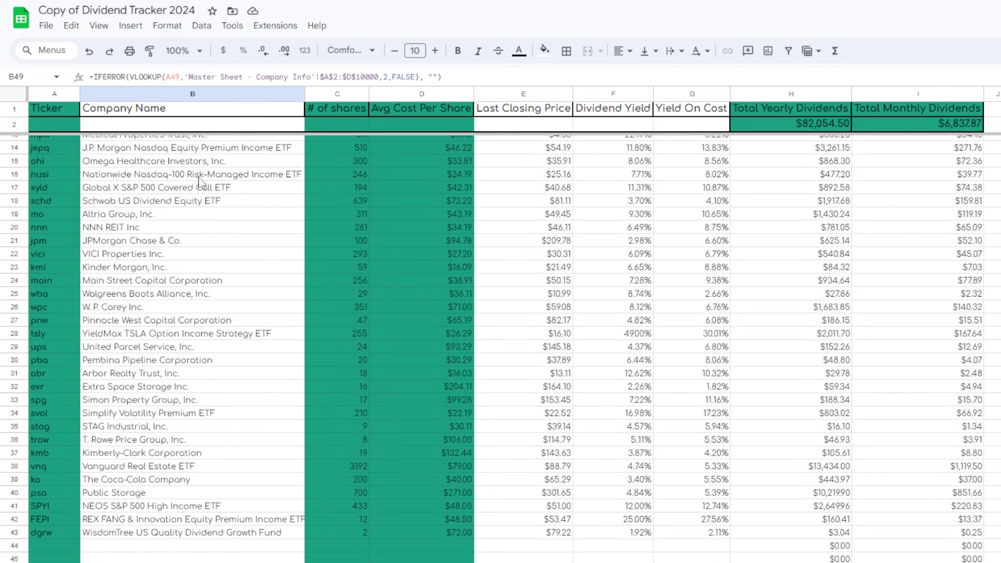
key(ctrl+Up)
key(ctrl+Up)
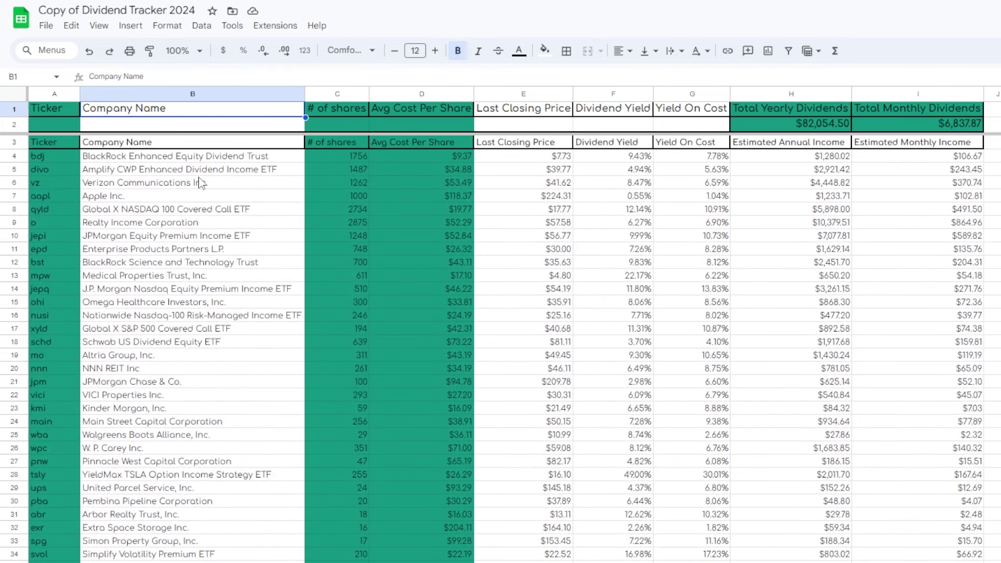
key(Right)
key(Right)
key(Right)
key(Right)
key(Right)
key(Right)
key(Right)
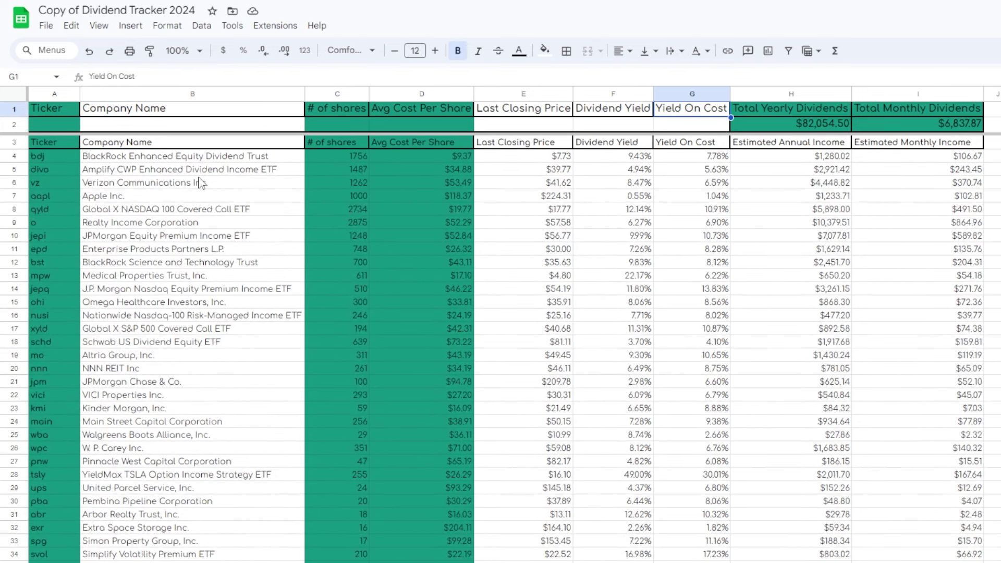
key(Down)
key(Down)
key(Down)
key(Down)
key(Down)
key(Down)
key(Down)
key(Down)
key(Down)
key(Down)
key(Down)
key(Down)
key(Down)
key(Down)
key(Down)
key(Down)
key(Down)
key(Down)
key(Down)
key(Down)
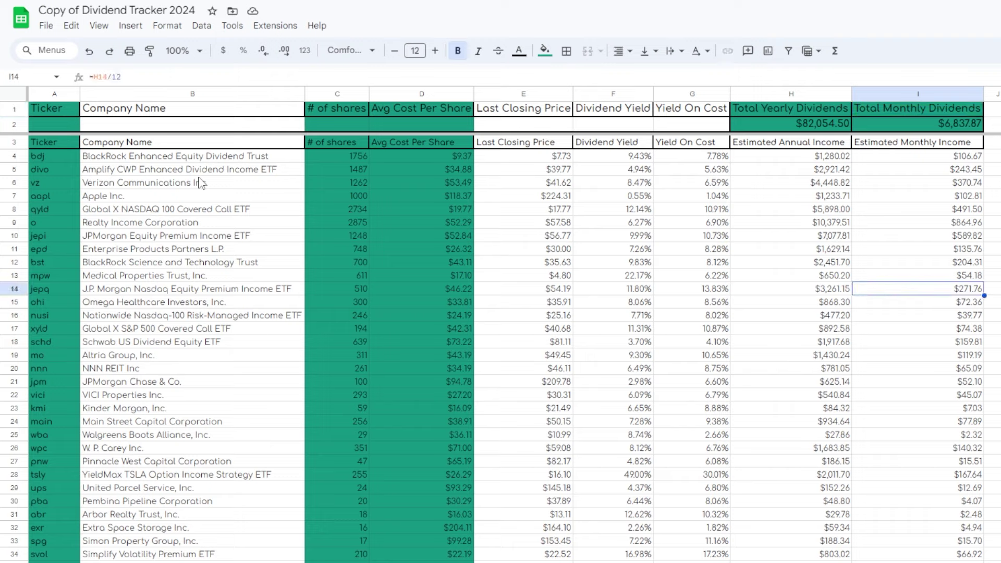